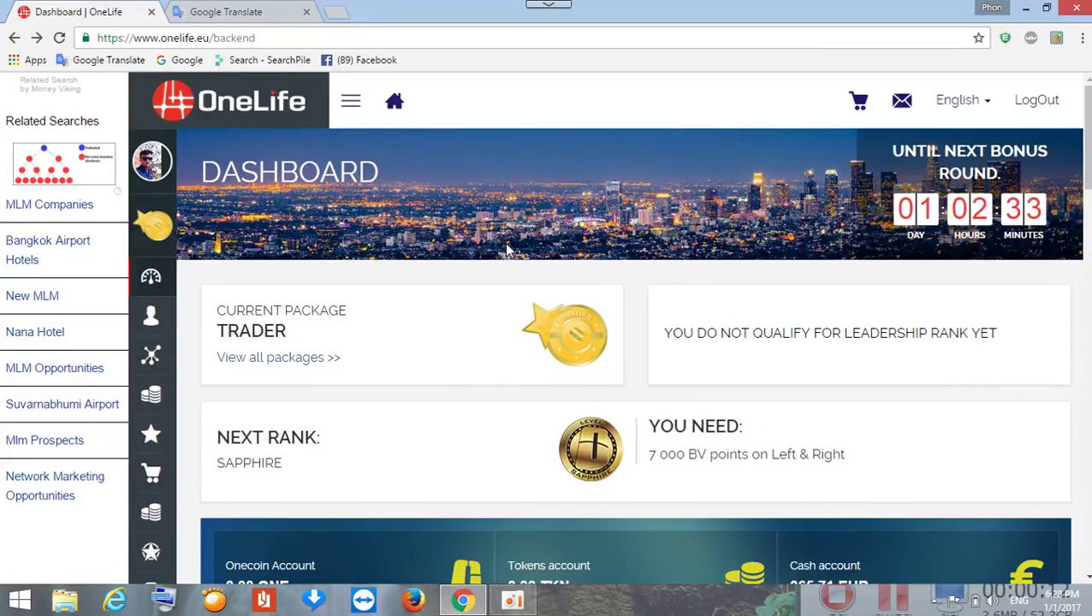
# Open My Profile and look through the main information and address details
pyautogui.scroll(-4, 506, 243)
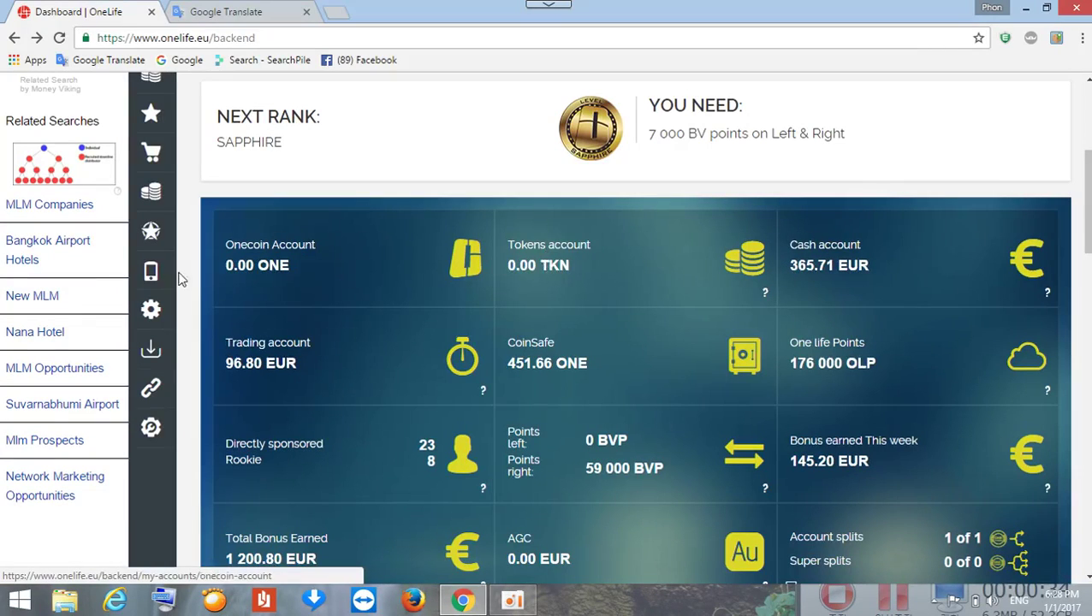
pyautogui.moveTo(171, 257)
pyautogui.scroll(2, 224, 251)
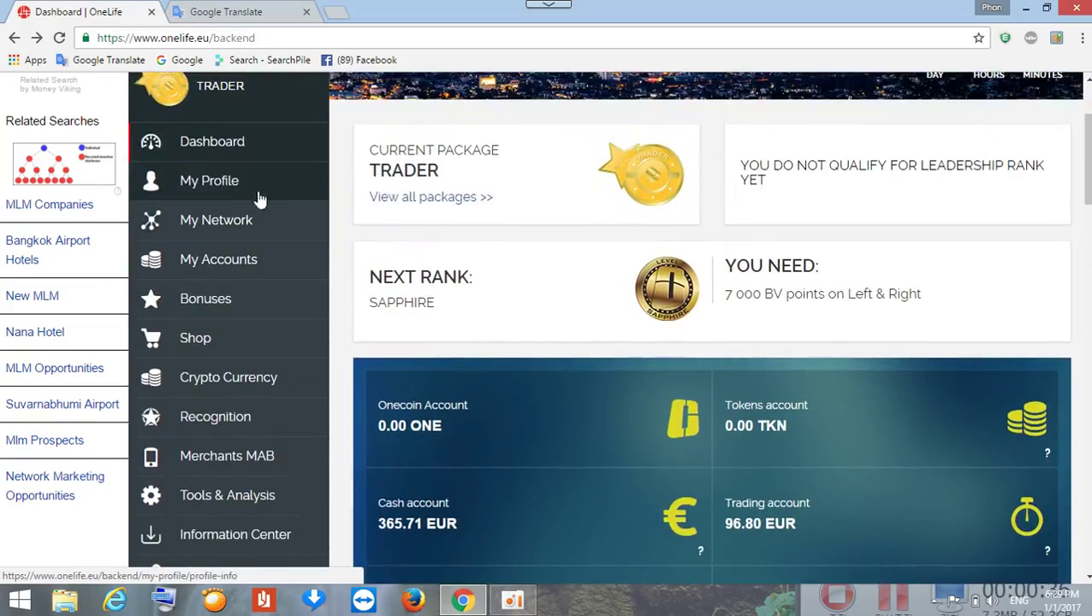
pyautogui.click(316, 186)
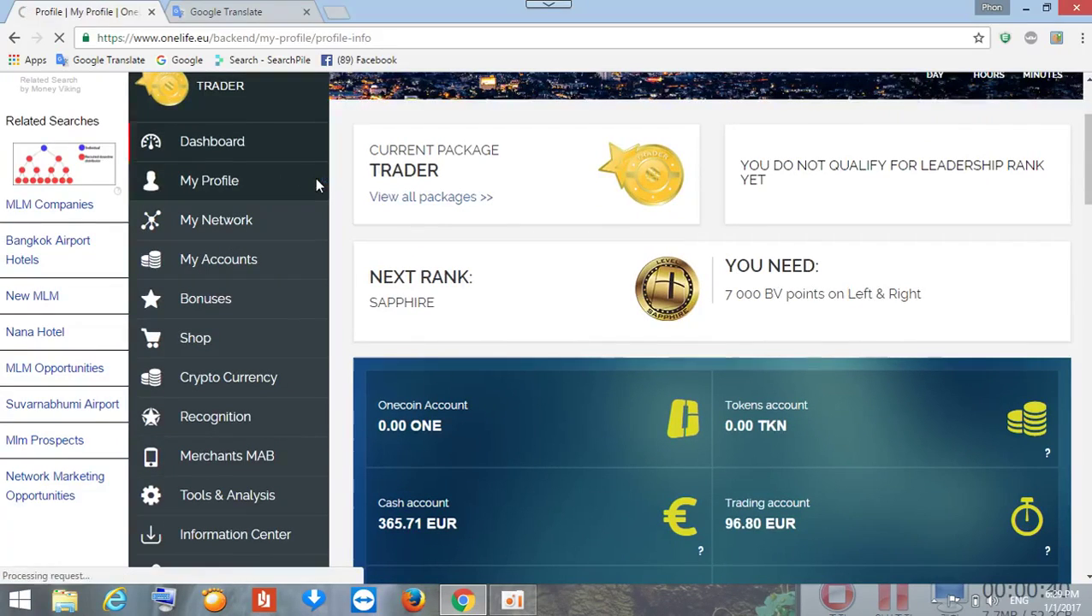
pyautogui.scroll(-6, 452, 177)
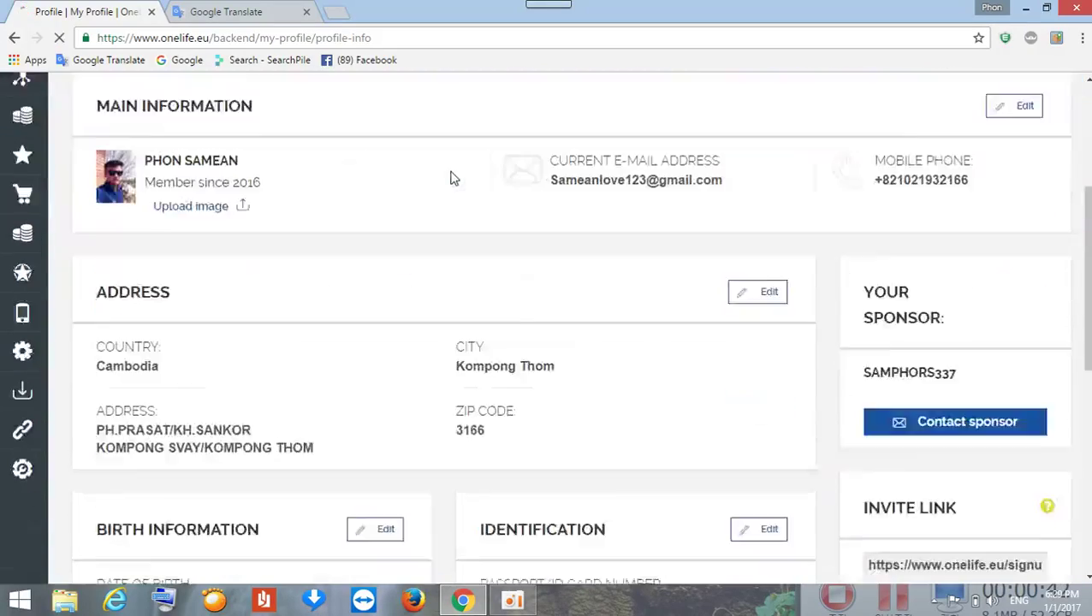
pyautogui.scroll(6, 453, 178)
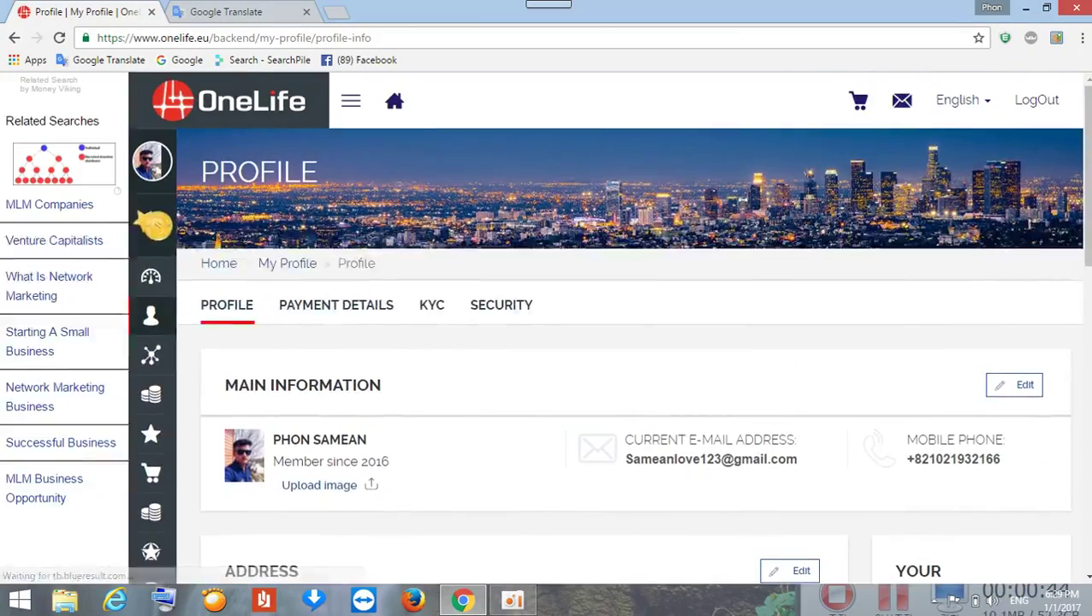
pyautogui.click(355, 309)
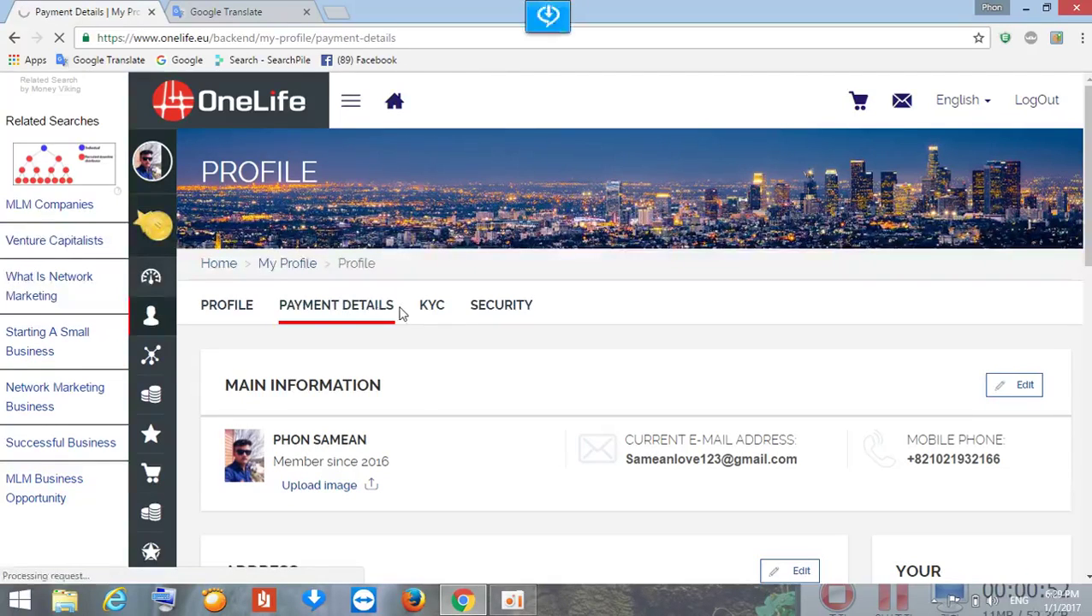
# Scroll to the Bank Details card, where every value is N/A, and start editing it
pyautogui.scroll(-3, 488, 304)
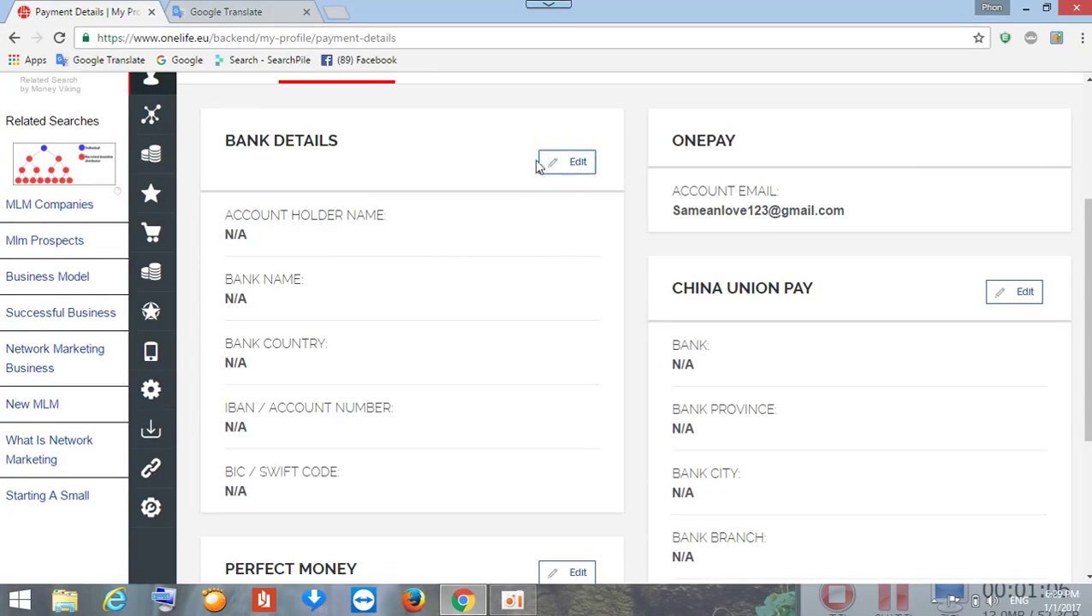
pyautogui.click(548, 163)
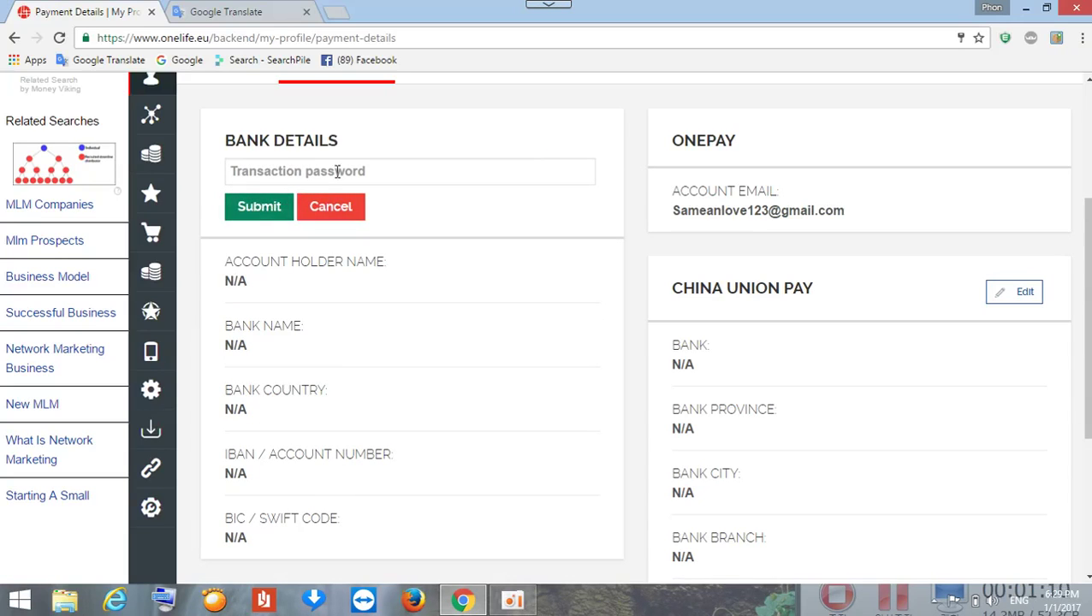
# Unlock Bank Details editing by entering and submitting the transaction password
pyautogui.click(350, 171)
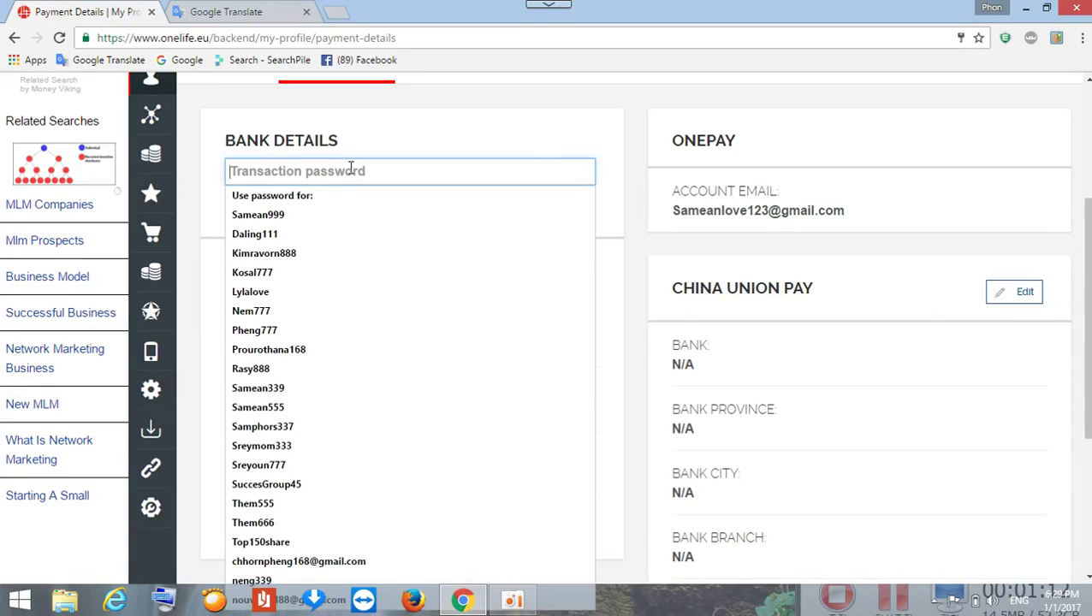
pyautogui.press('capslock')
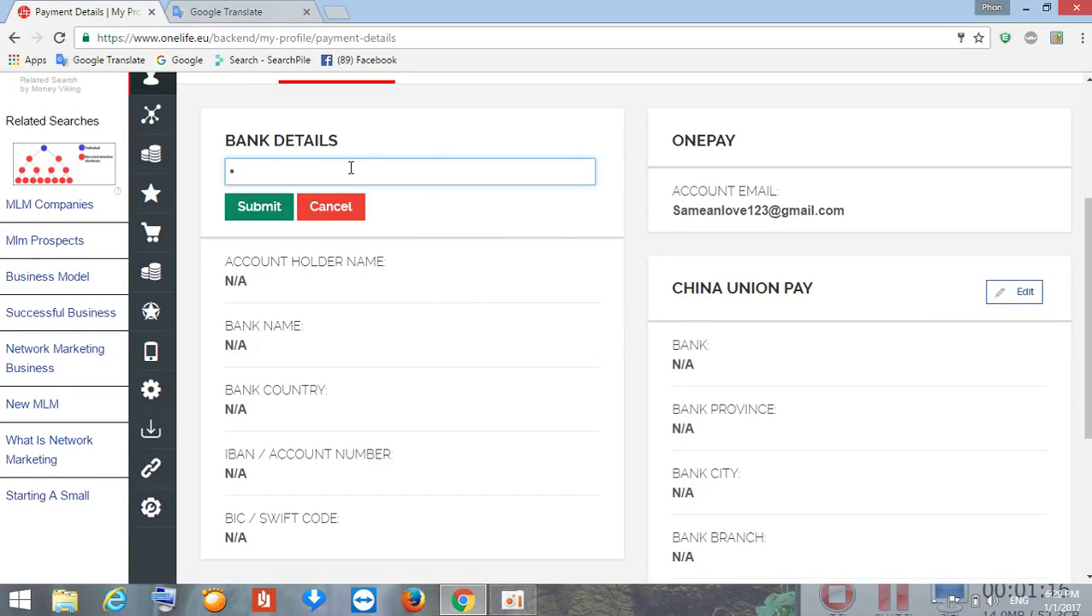
pyautogui.press('capslock')
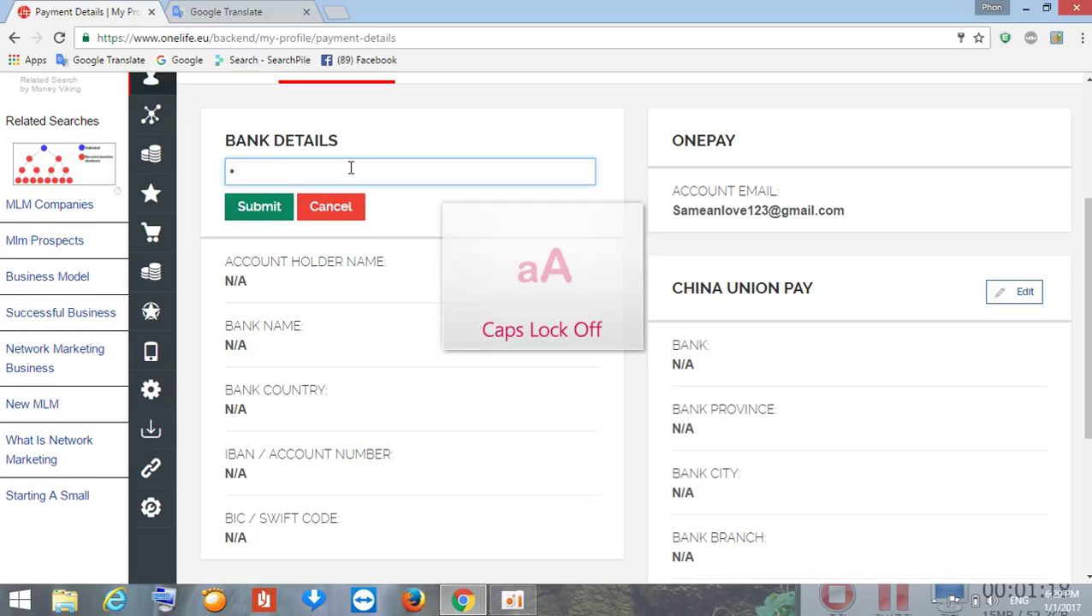
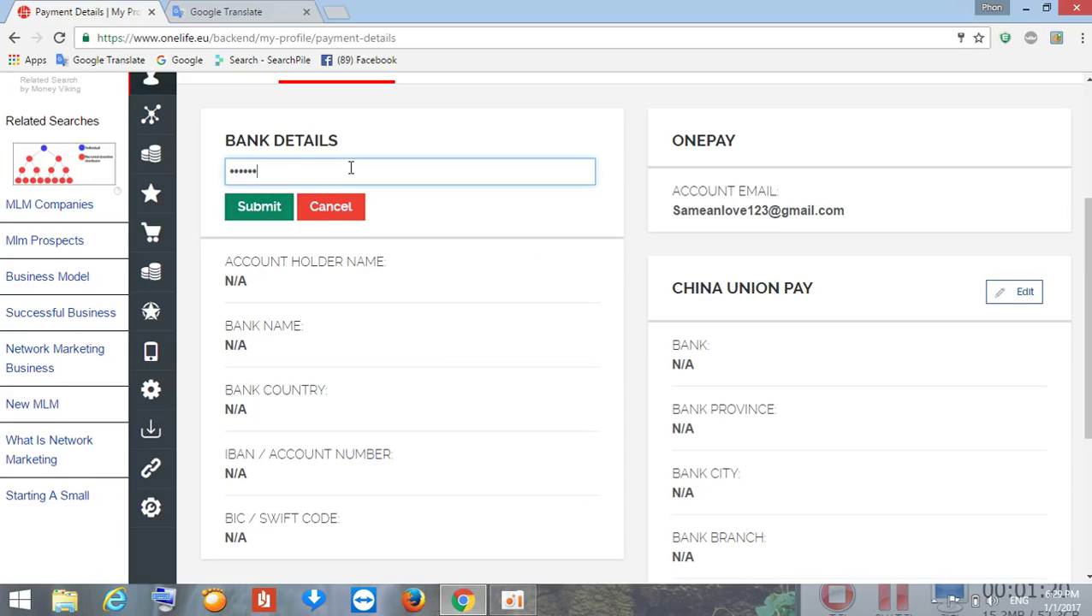
pyautogui.click(261, 214)
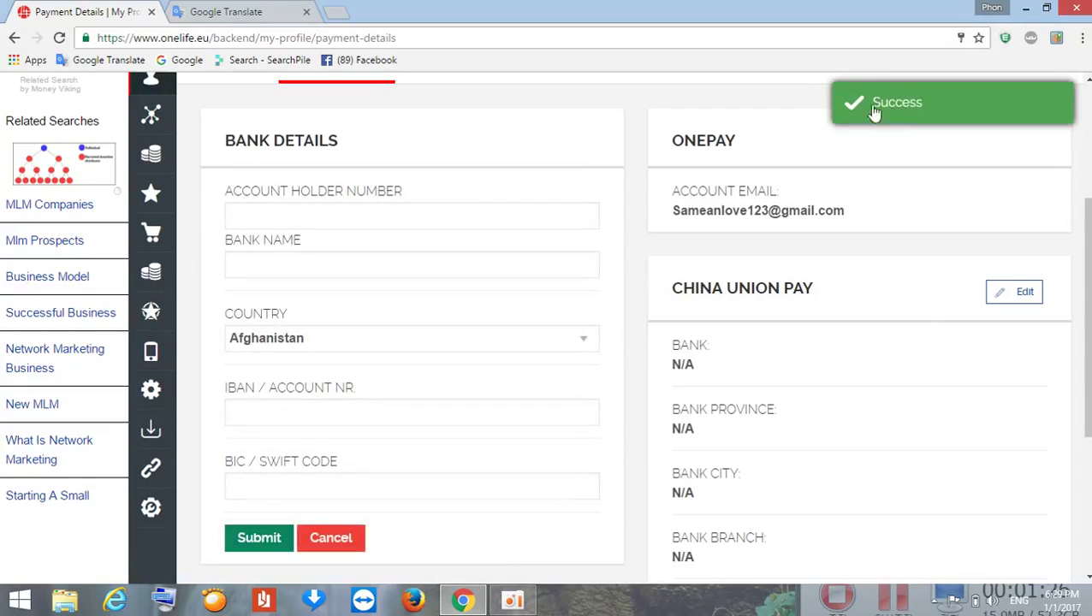
# Enter the account holder's name in capital letters
pyautogui.click(466, 211)
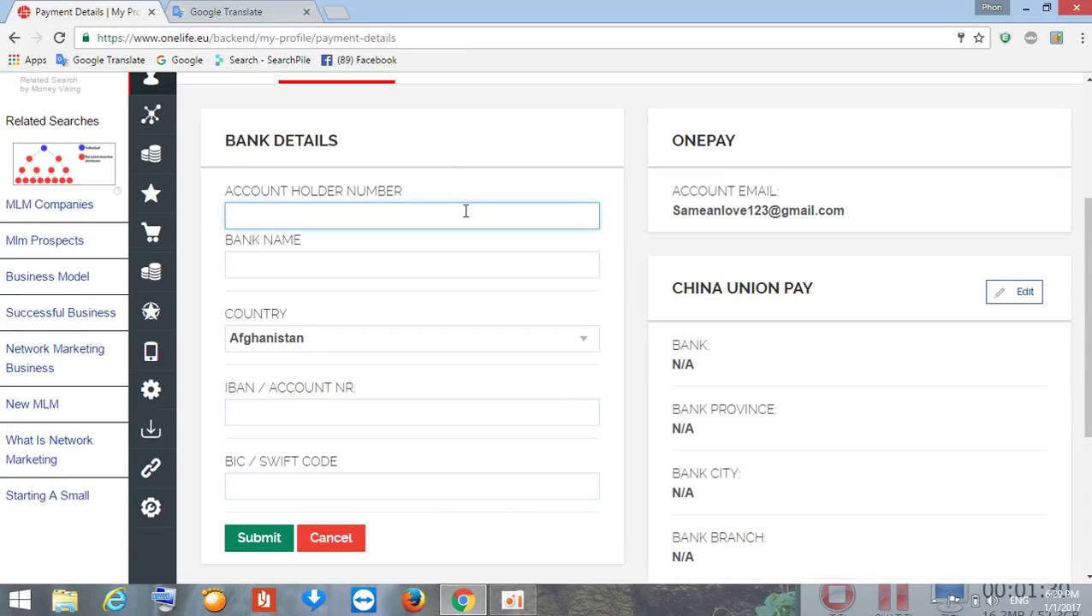
pyautogui.press('capslock')
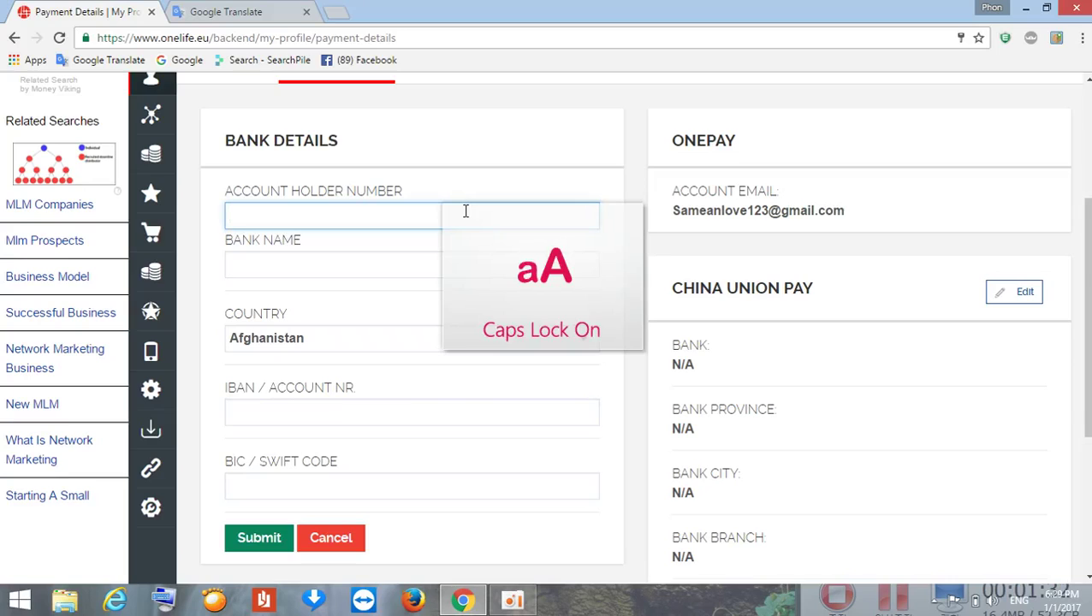
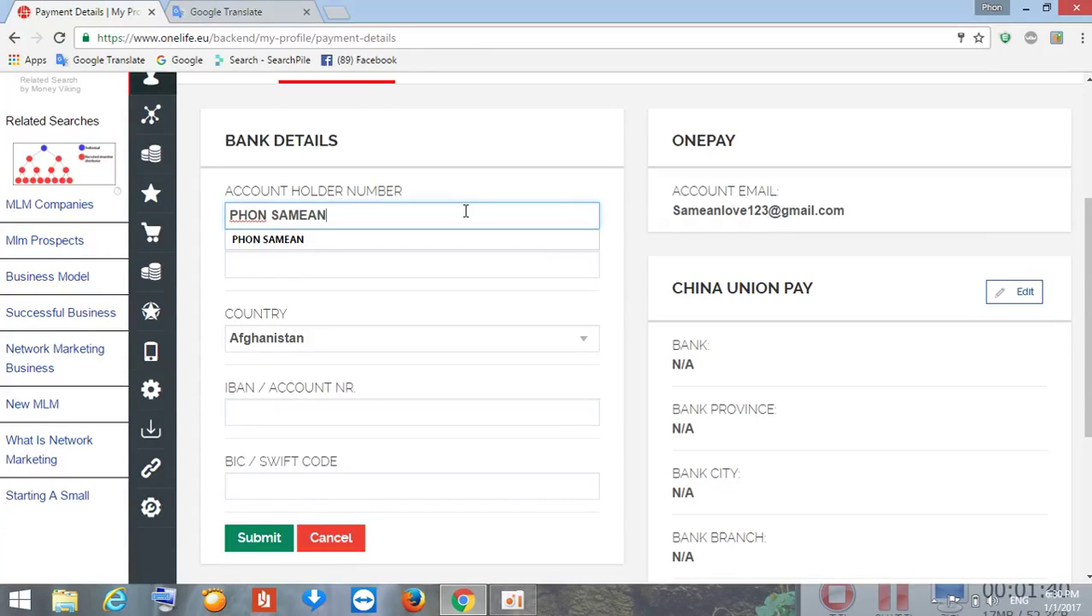
pyautogui.press('Tab')
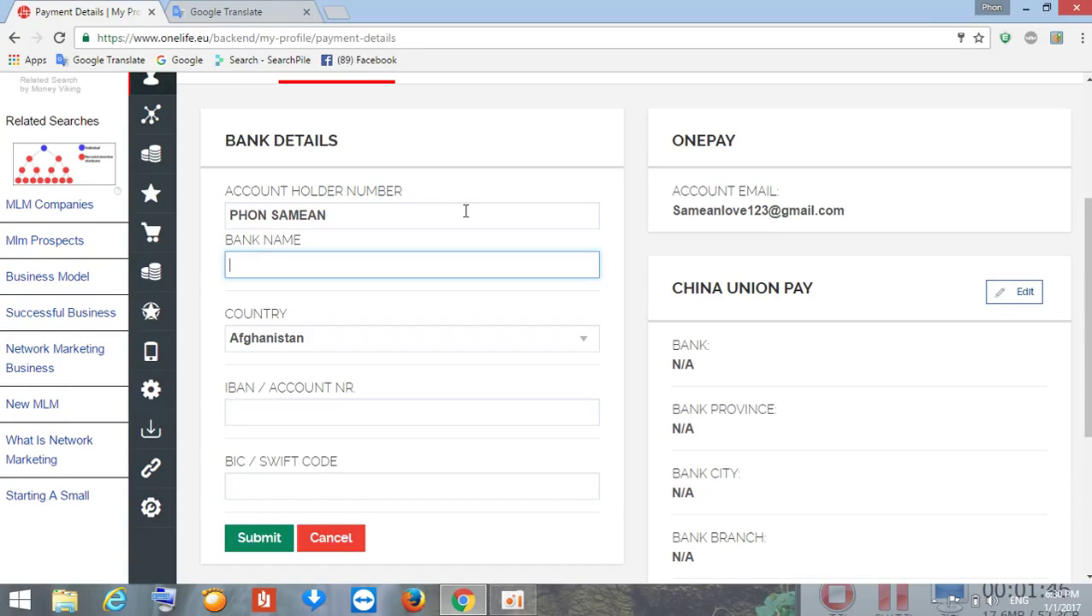
# Enter KB as the bank name, correcting a mistyped letter
pyautogui.write('B')
pyautogui.press('BackSpace')
pyautogui.write('KB')
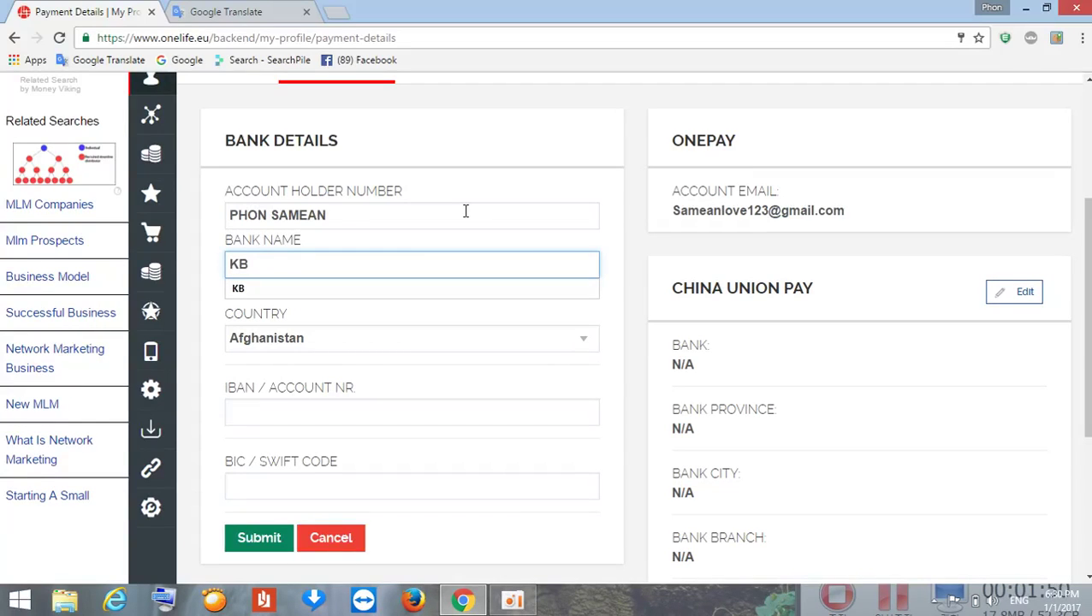
pyautogui.press('Tab')
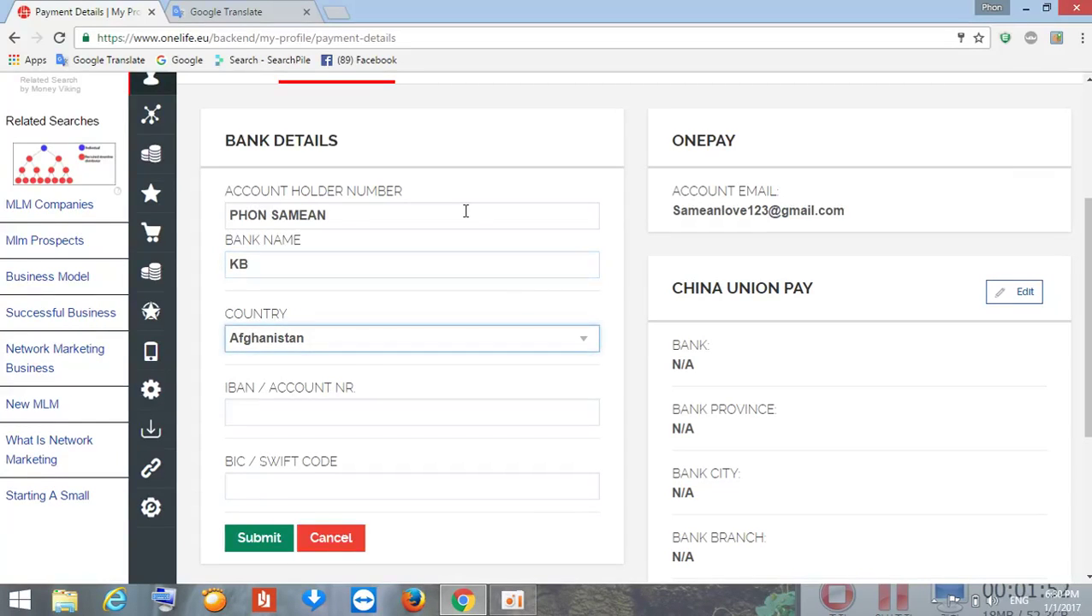
# Choose South Korea from the bank Country dropdown
pyautogui.click(588, 340)
pyautogui.scroll(-10, 534, 205)
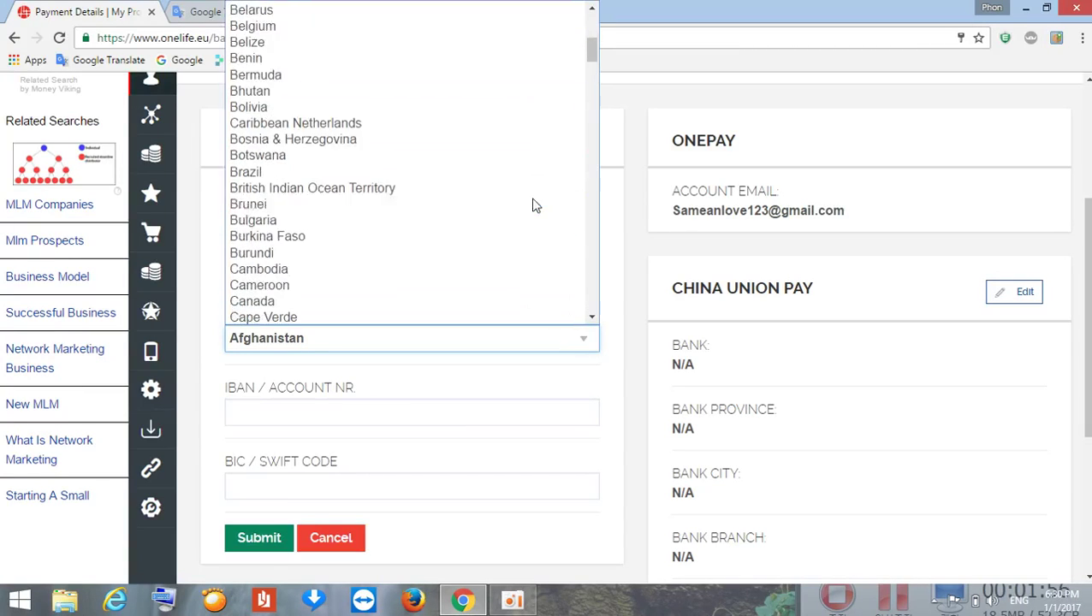
pyautogui.scroll(-16, 532, 205)
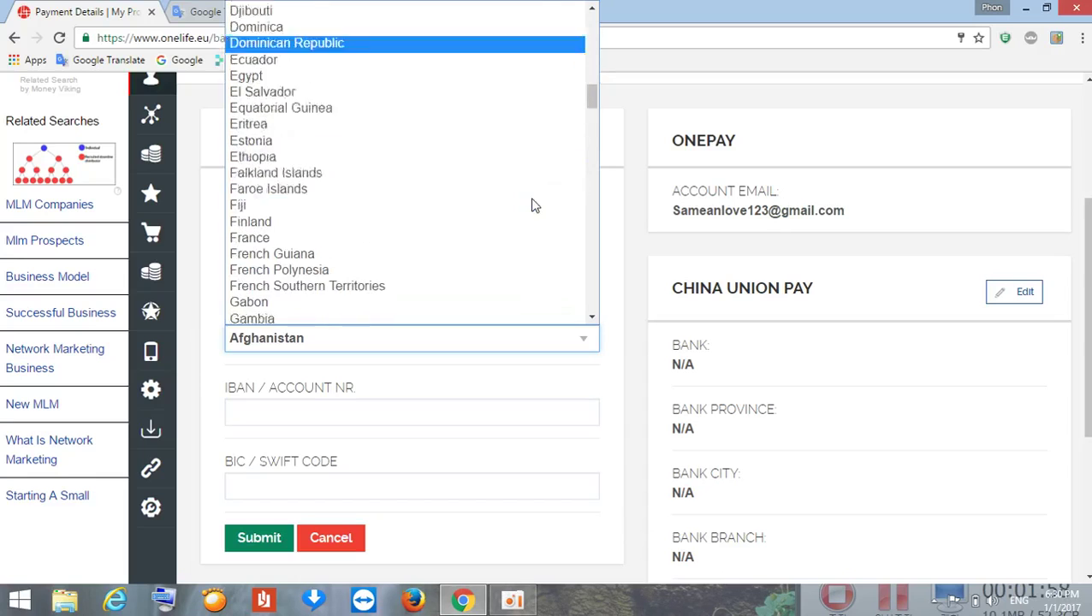
pyautogui.scroll(-7, 479, 201)
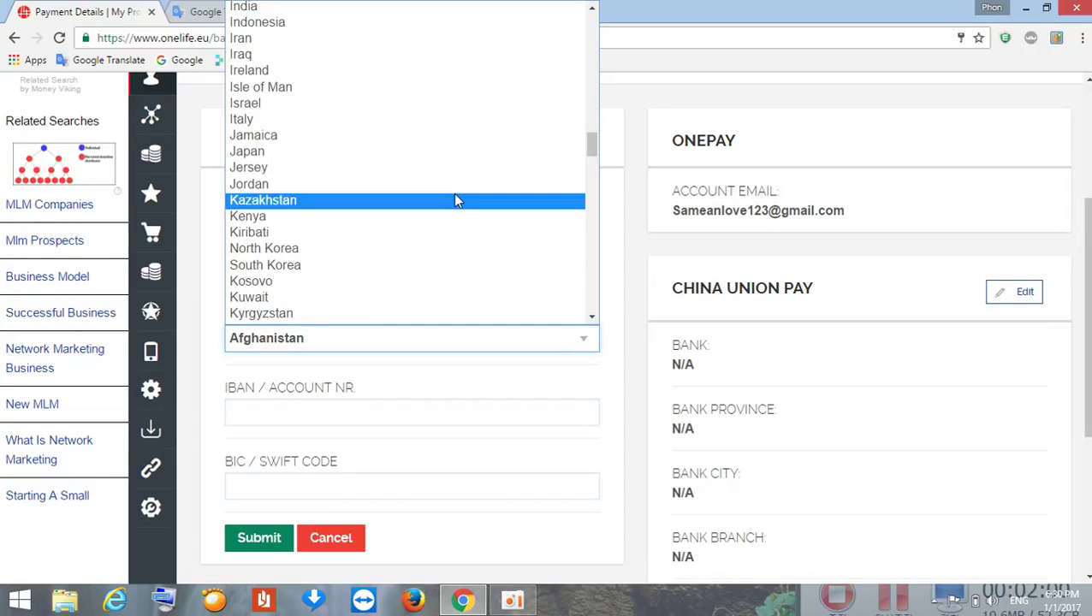
pyautogui.click(313, 265)
pyautogui.click(423, 414)
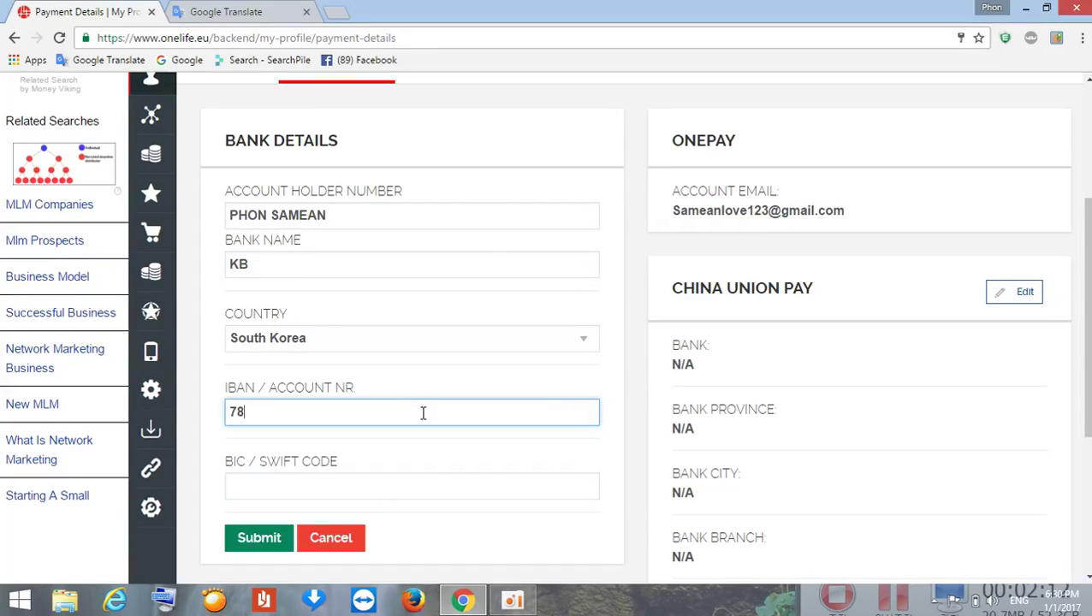
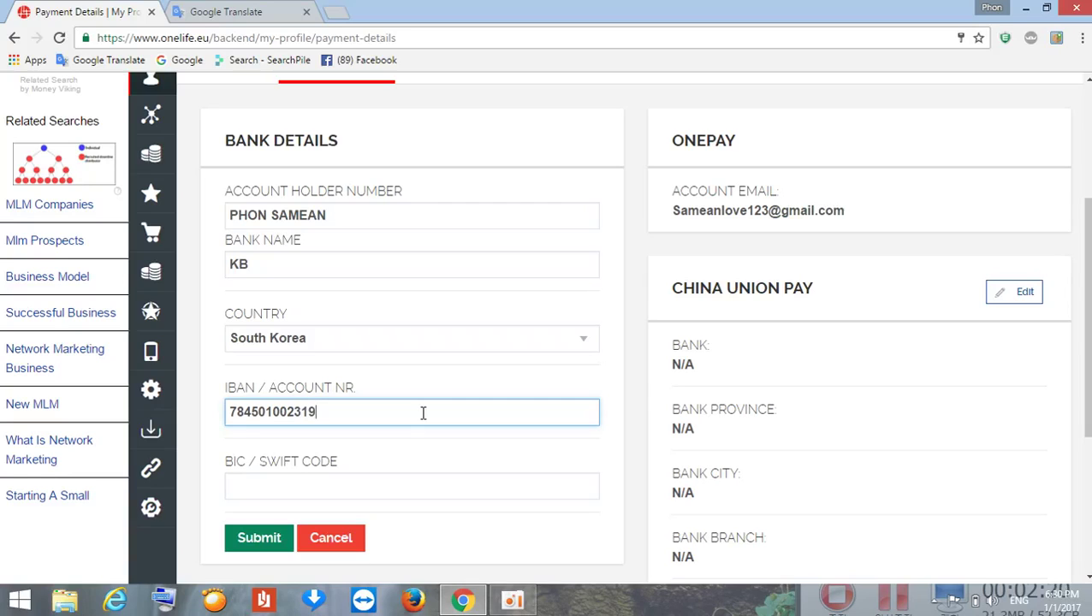
# Enter the bank account number in the IBAN / ACCOUNT NR. field
pyautogui.click(360, 487)
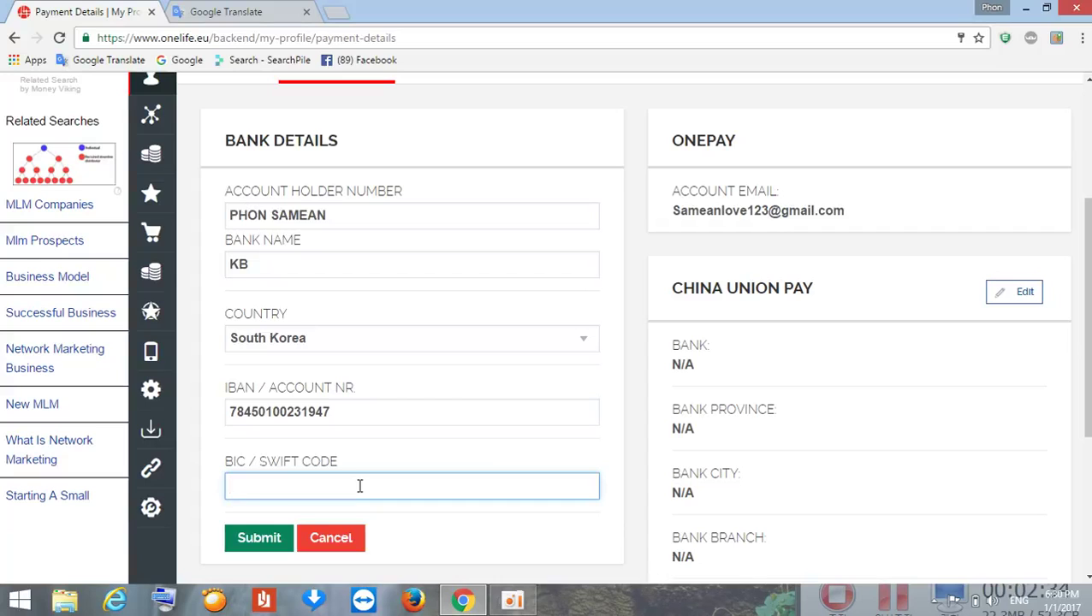
# Type CZNBKRSE as the BIC / SWIFT code and check the completed form
pyautogui.scroll(-1, 367, 485)
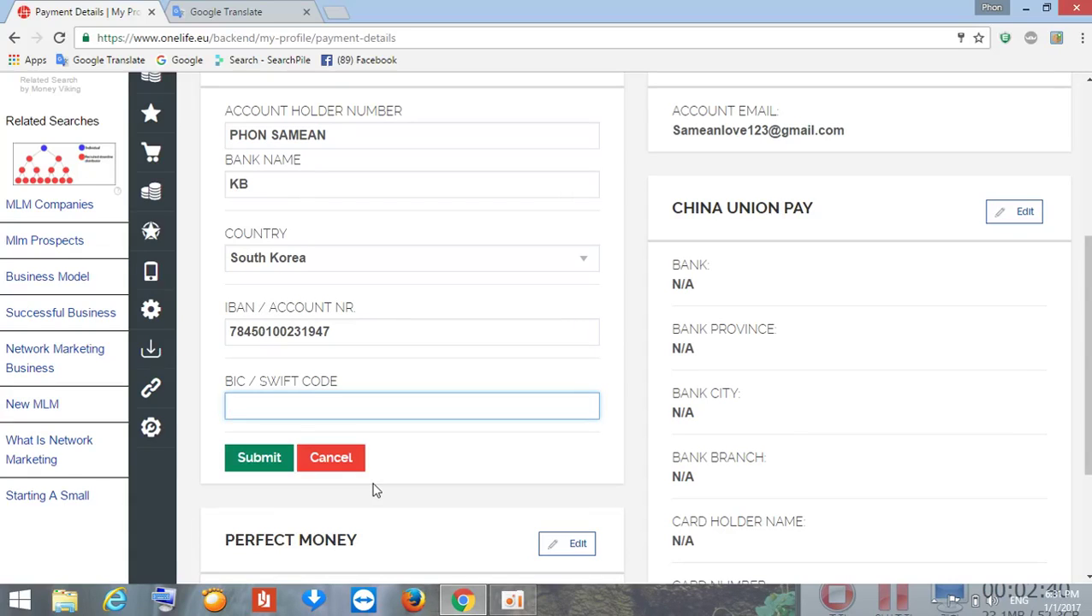
pyautogui.write('CZN')
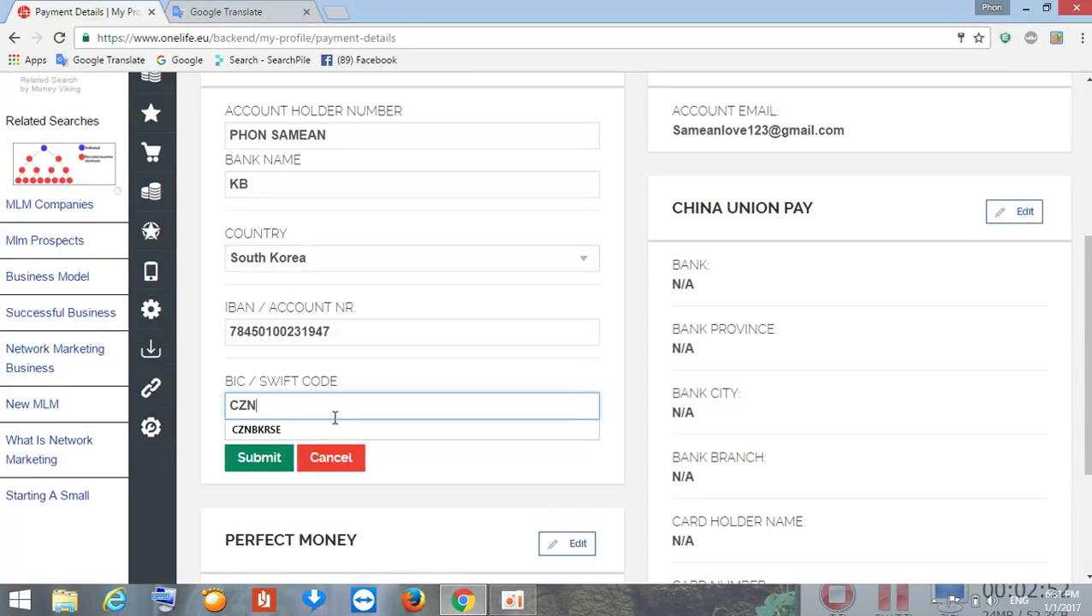
pyautogui.write('BKRS')
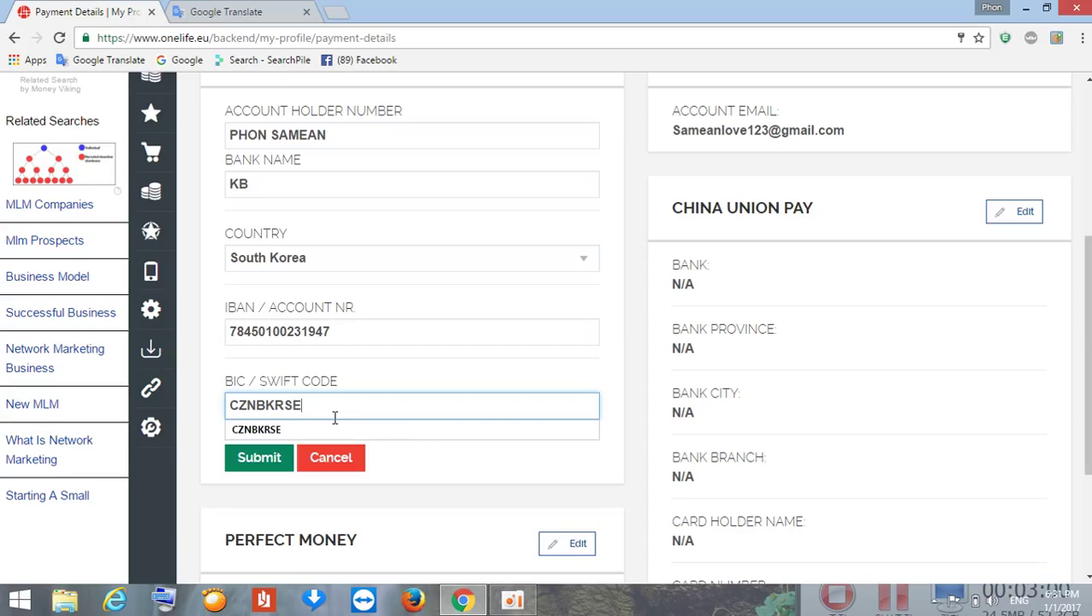
pyautogui.write('E')
pyautogui.scroll(2, 342, 415)
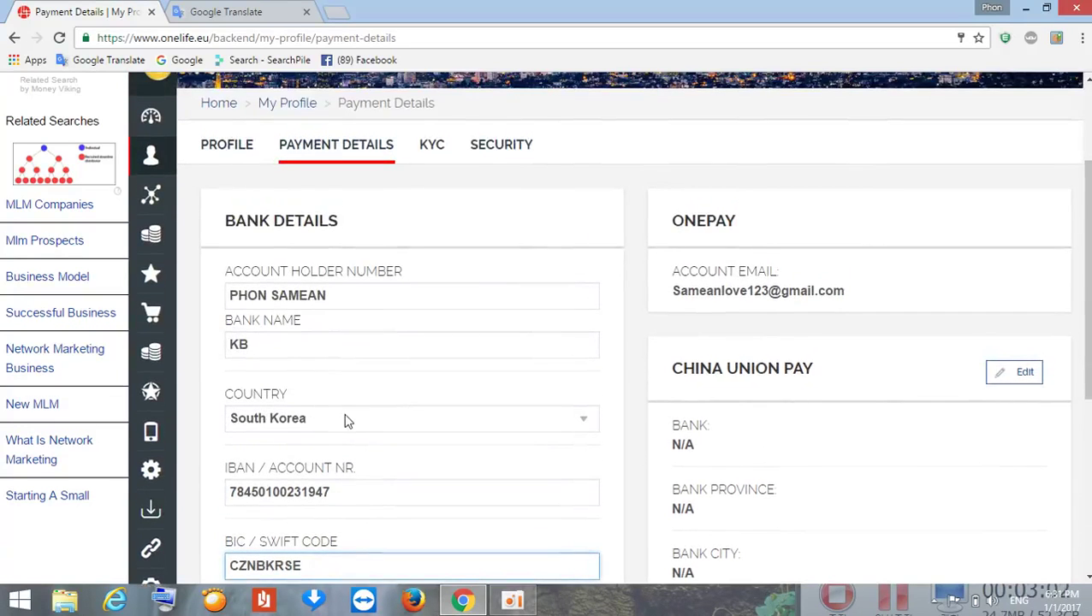
pyautogui.scroll(-1, 363, 372)
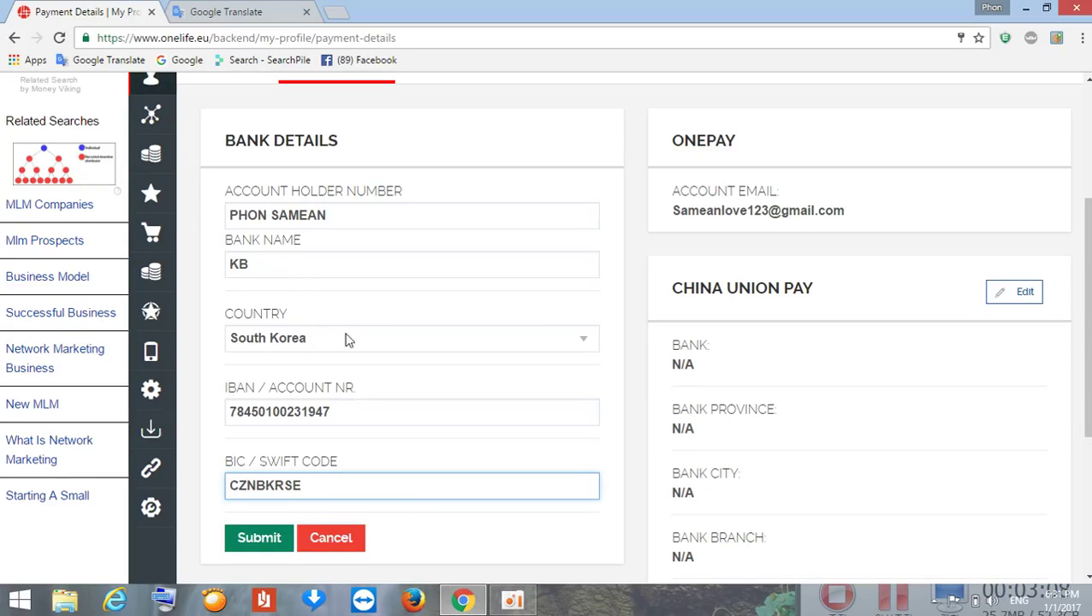
pyautogui.scroll(-1, 351, 428)
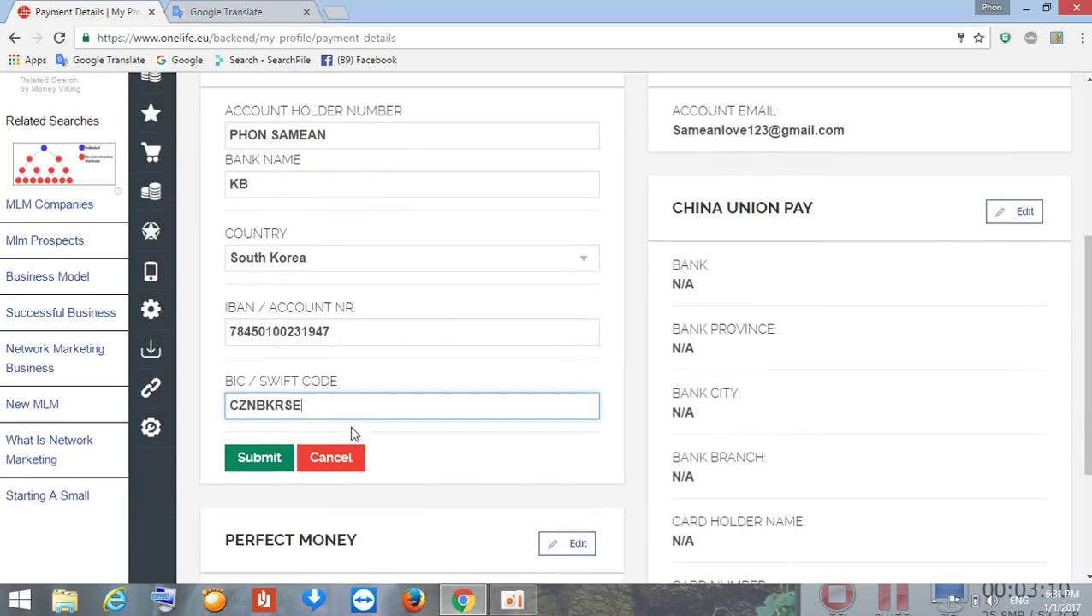
# Submit the Bank Details form to save the entered values
pyautogui.click(256, 460)
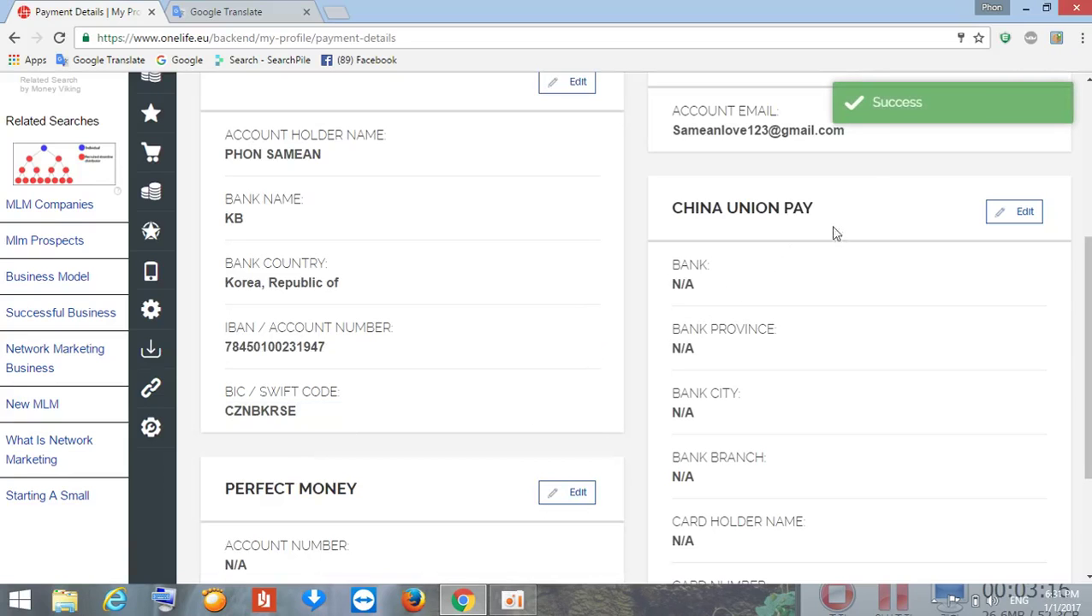
pyautogui.scroll(-1, 402, 273)
pyautogui.scroll(4, 389, 277)
pyautogui.scroll(-5, 387, 275)
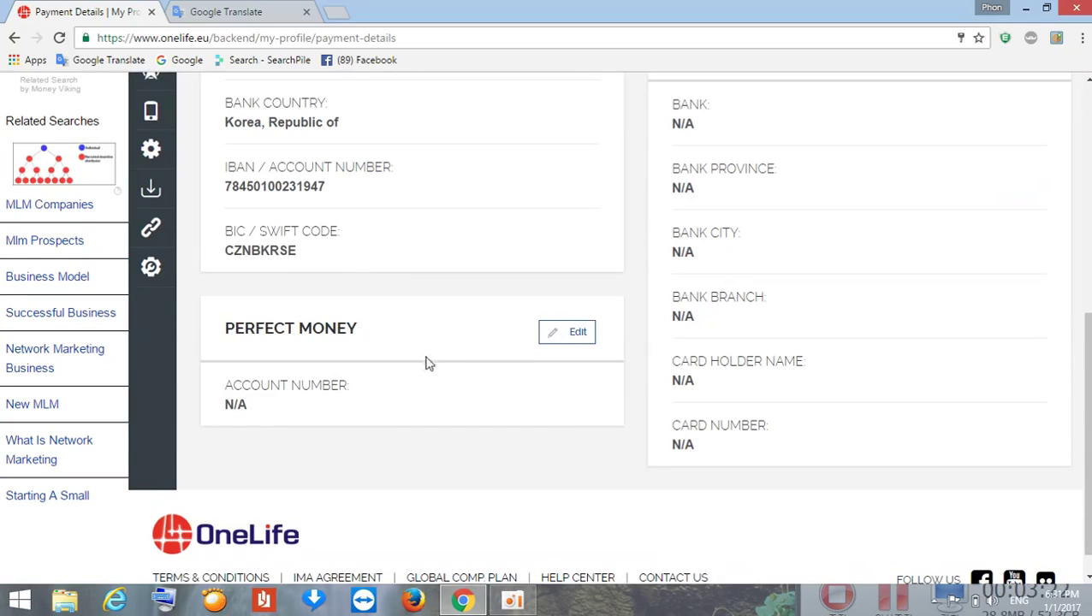
pyautogui.click(574, 332)
# Review the saved bank details, with country listed as Korea, Republic of
pyautogui.scroll(1, 393, 391)
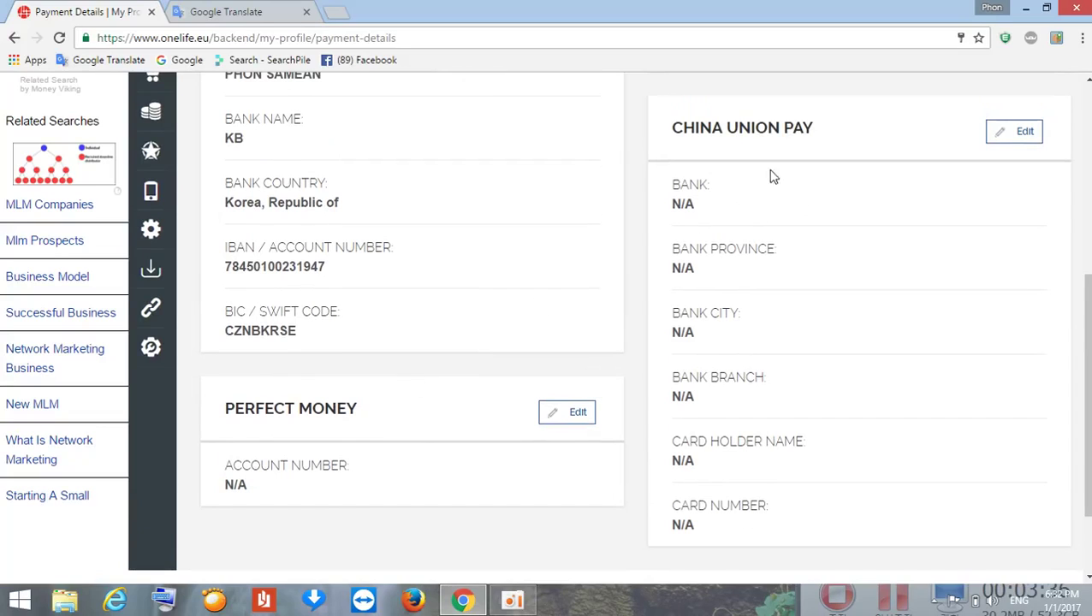
pyautogui.scroll(-1, 765, 163)
pyautogui.scroll(1, 763, 167)
pyautogui.scroll(1, 760, 205)
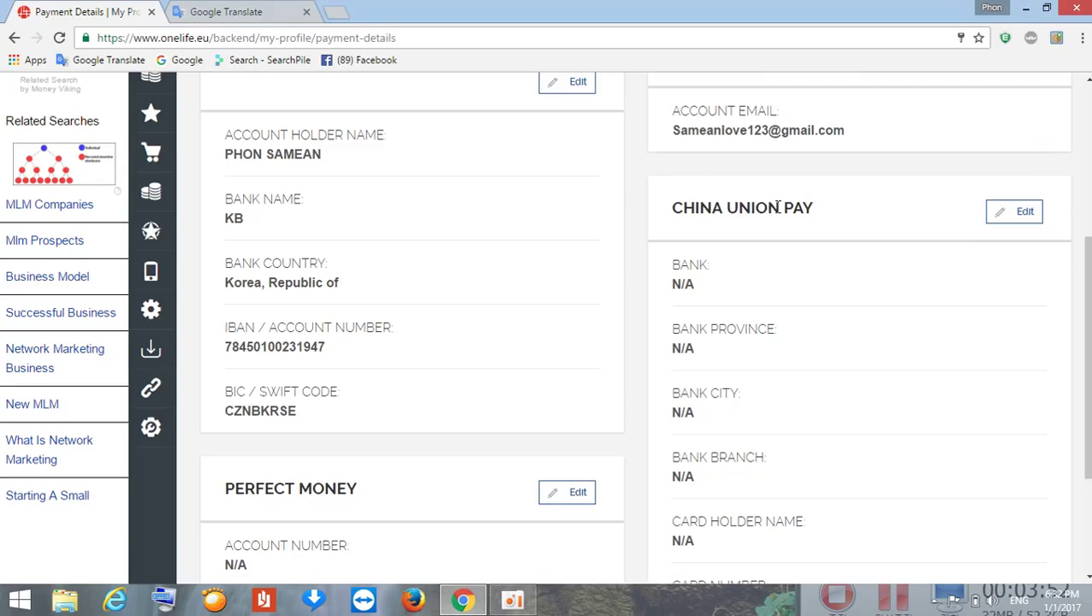
pyautogui.scroll(-2, 779, 206)
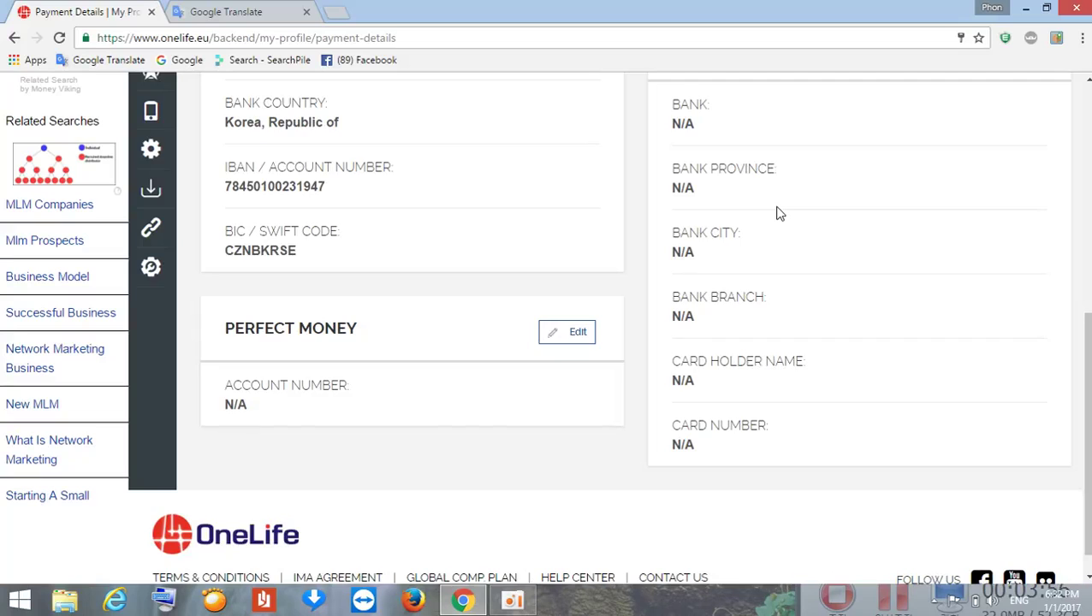
pyautogui.scroll(1, 779, 214)
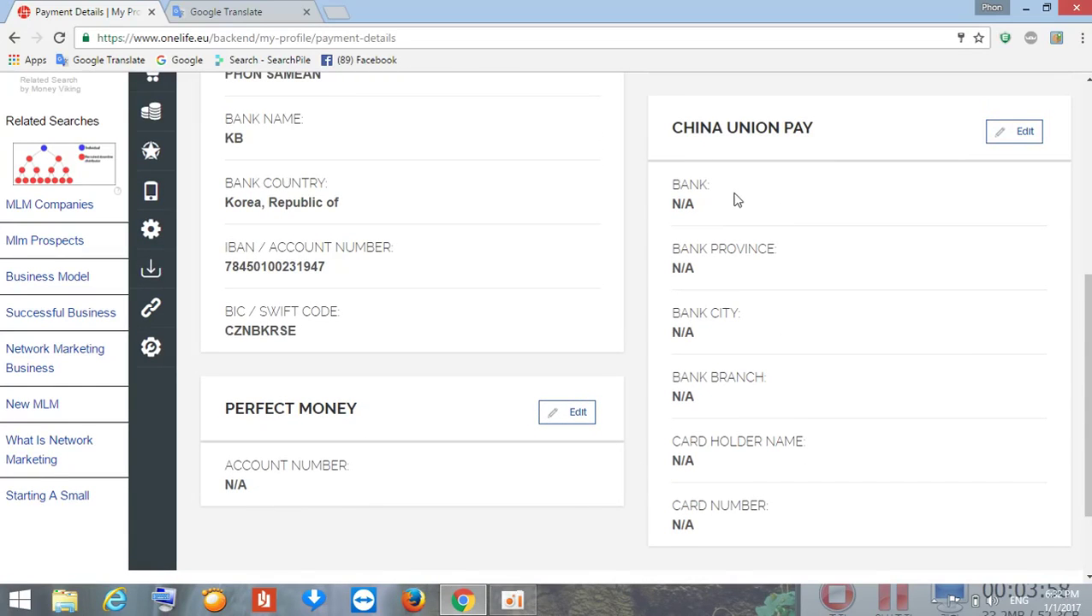
pyautogui.scroll(1, 734, 199)
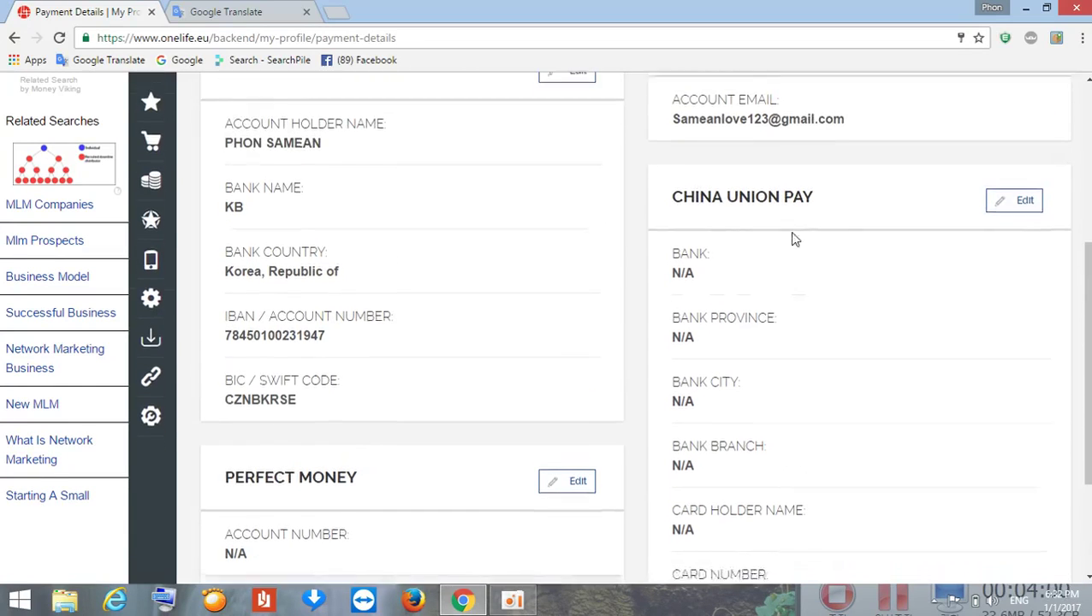
pyautogui.scroll(-2, 792, 240)
pyautogui.scroll(2, 433, 255)
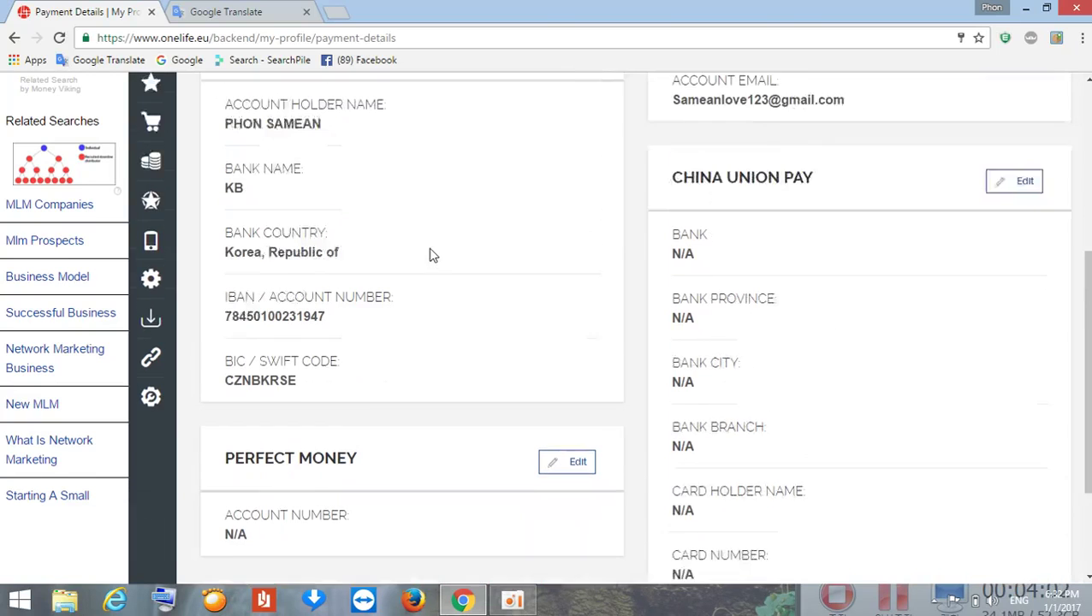
pyautogui.scroll(2, 454, 253)
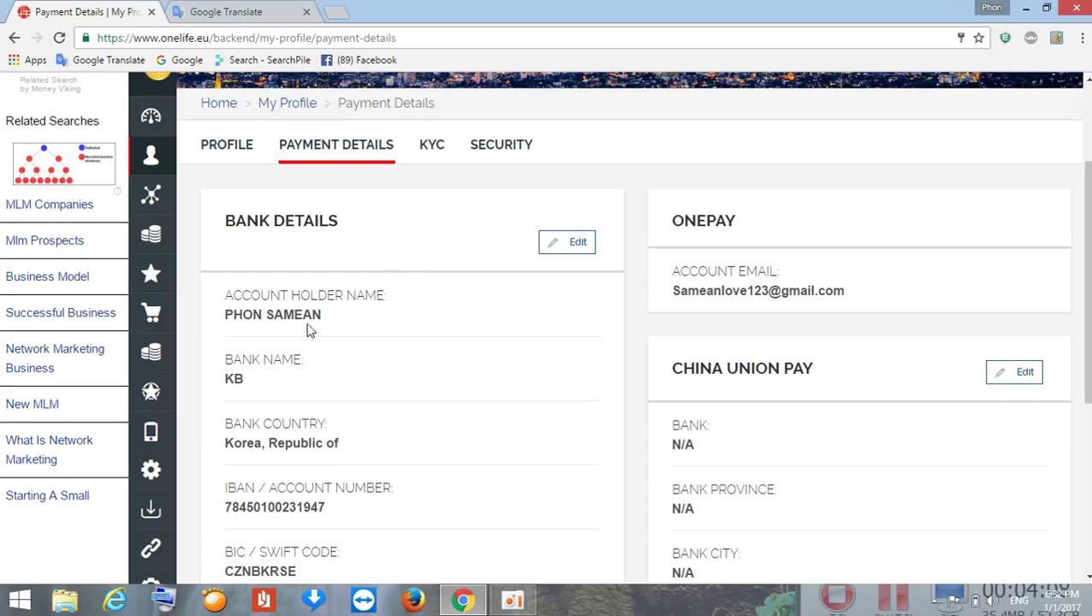
pyautogui.scroll(-2, 317, 352)
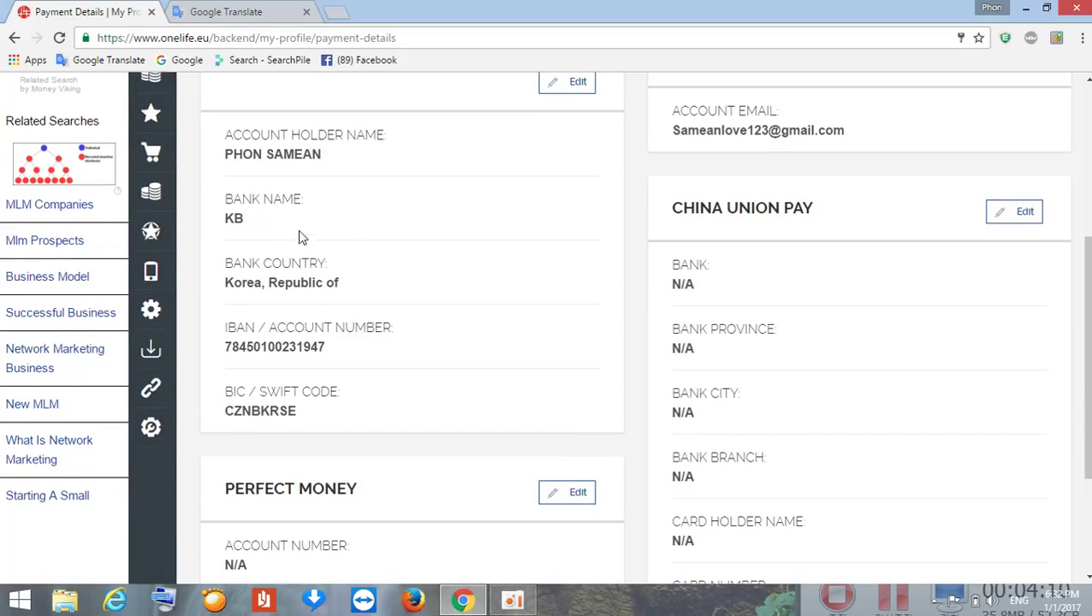
pyautogui.click(15, 39)
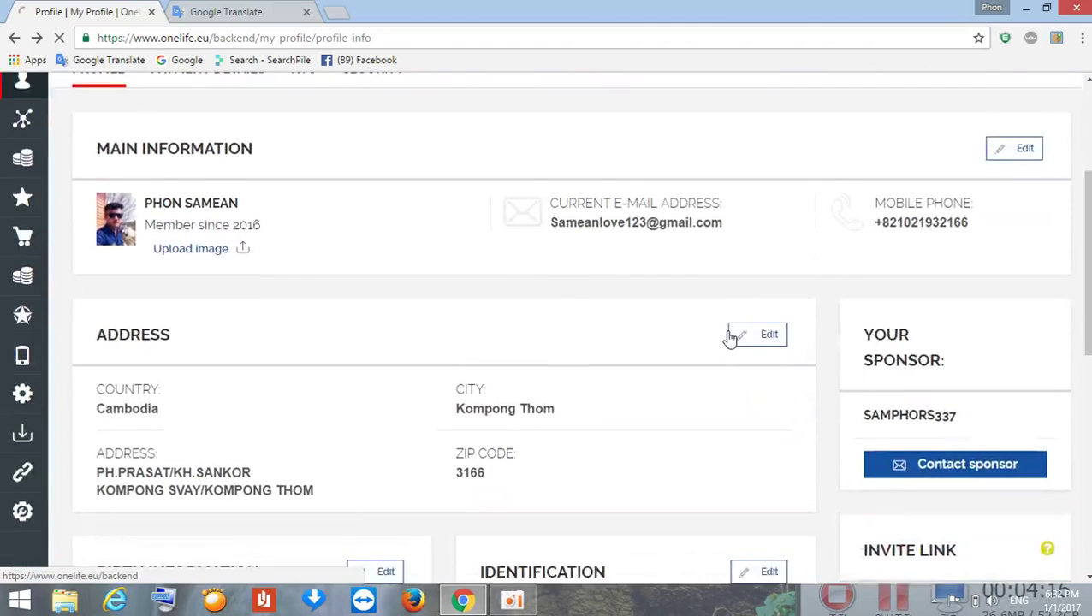
# Go back from the payment details toward the dashboard
pyautogui.click(14, 40)
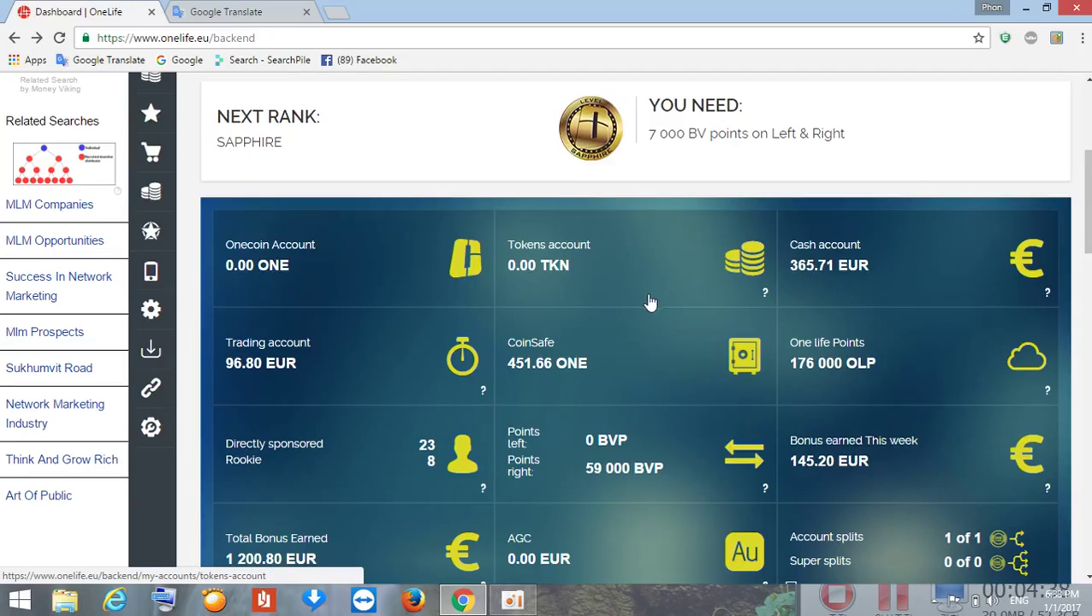
pyautogui.scroll(-1, 656, 301)
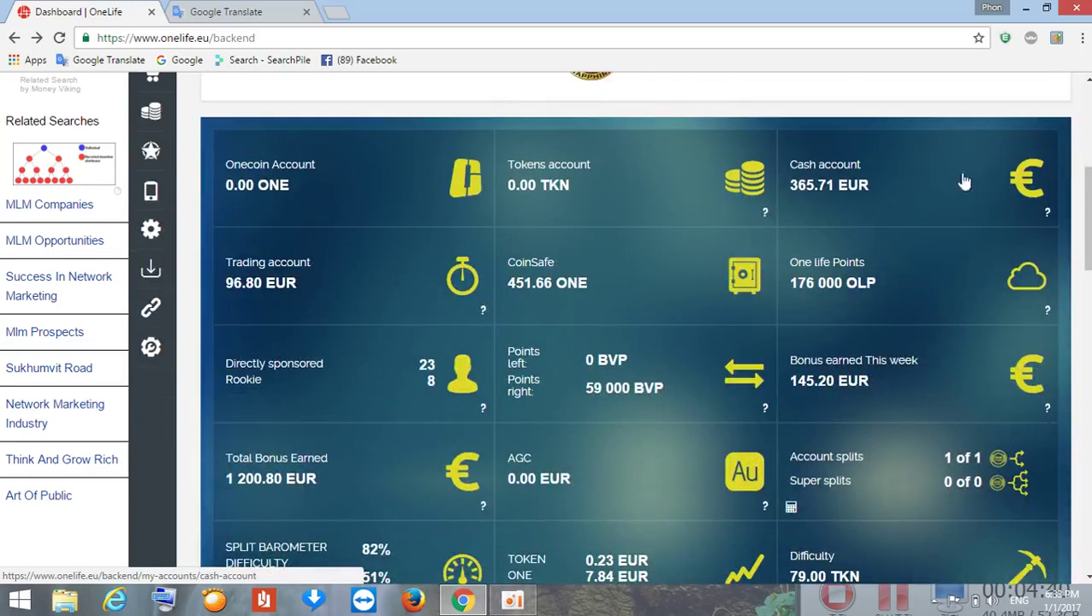
pyautogui.scroll(1, 582, 207)
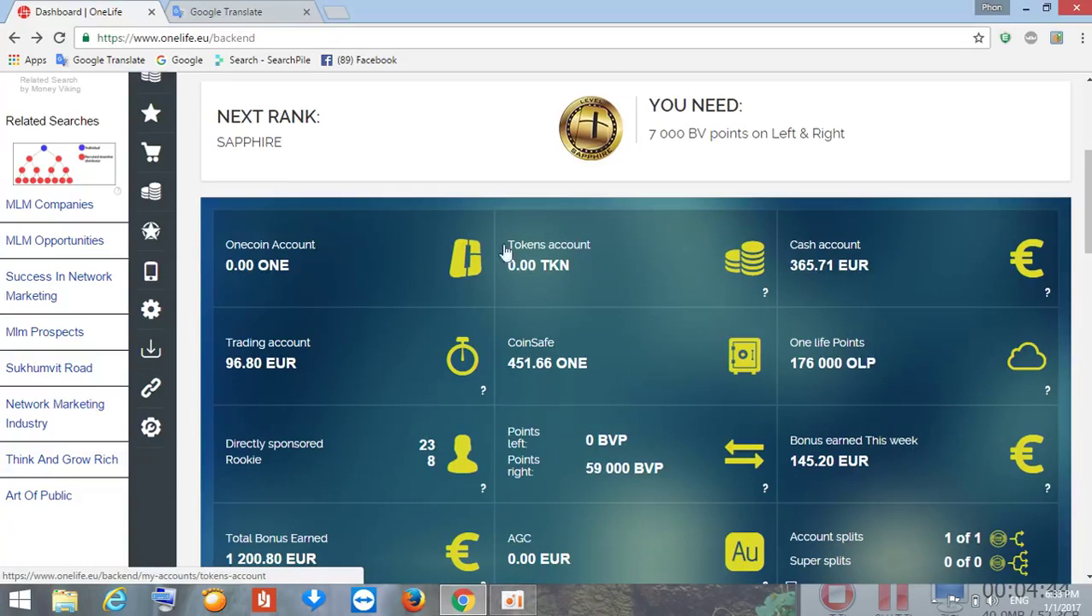
pyautogui.scroll(-1, 556, 278)
pyautogui.scroll(3, 529, 268)
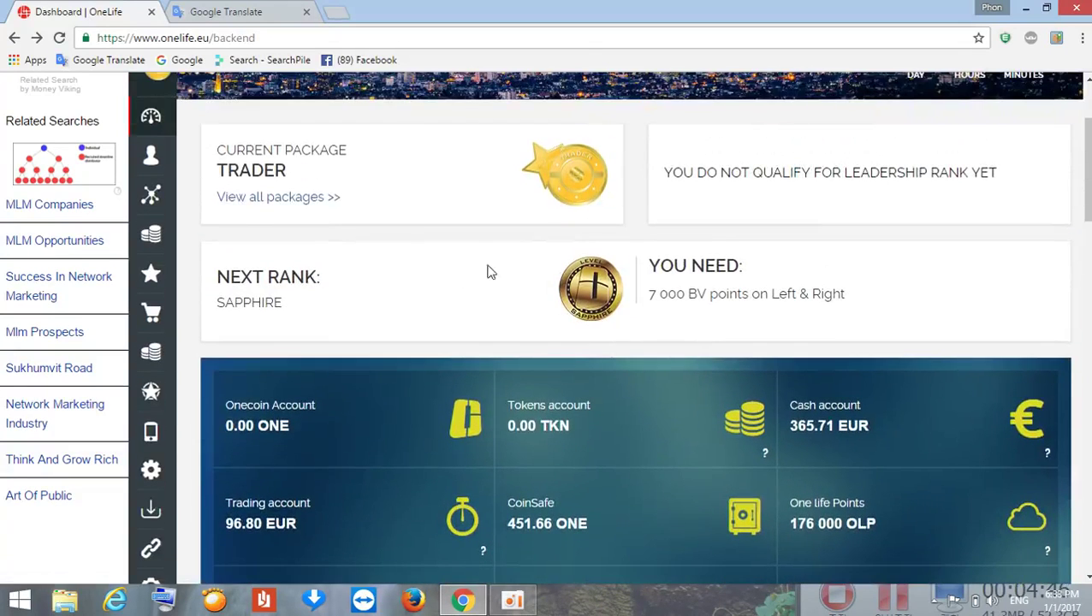
pyautogui.scroll(2, 511, 272)
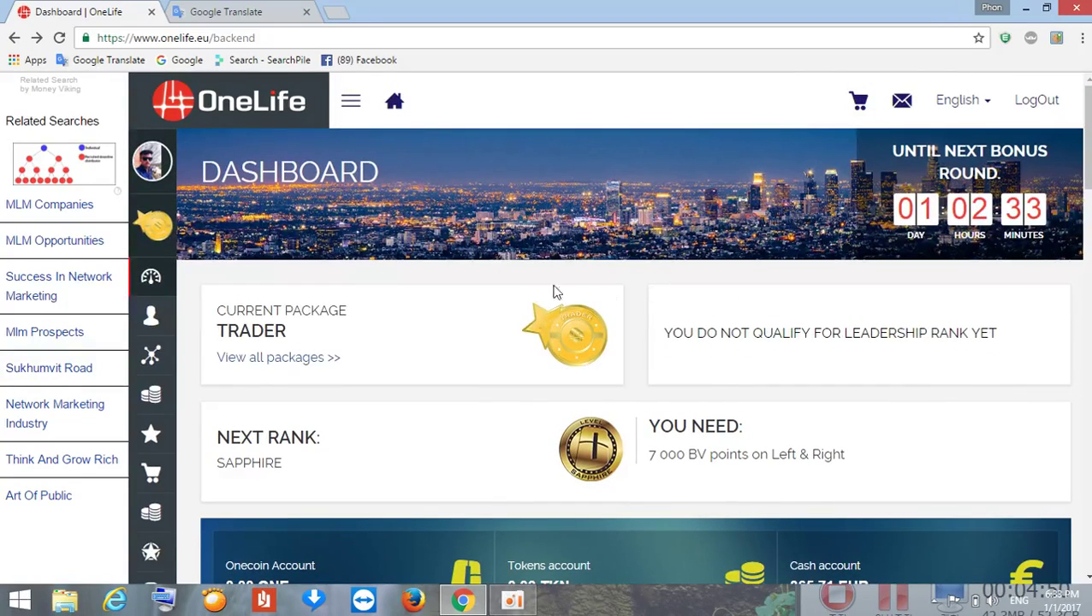
pyautogui.scroll(-3, 559, 291)
pyautogui.scroll(-3, 572, 262)
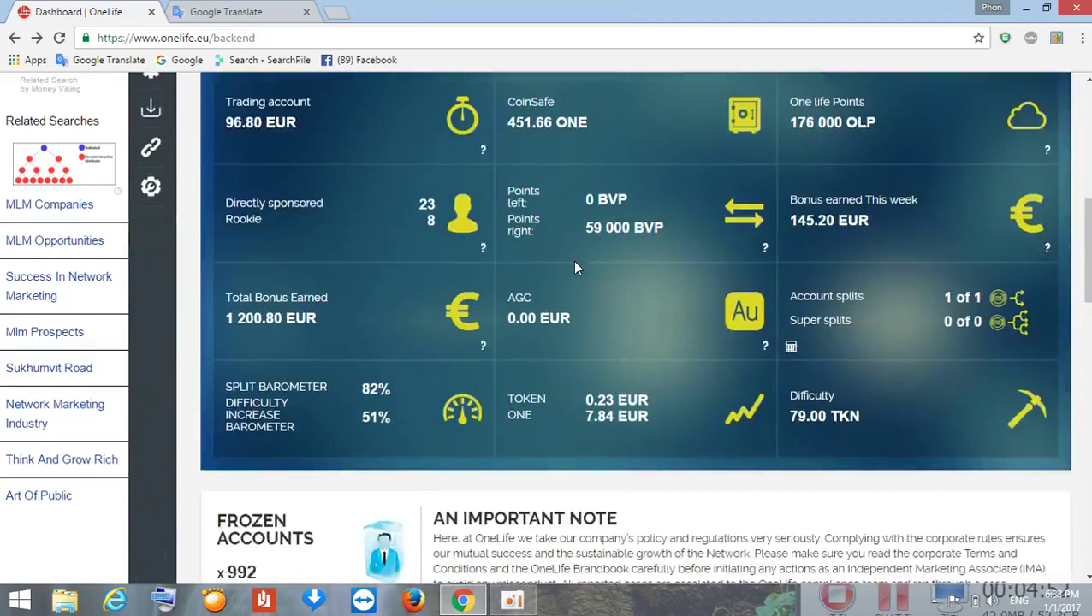
pyautogui.scroll(-3, 575, 268)
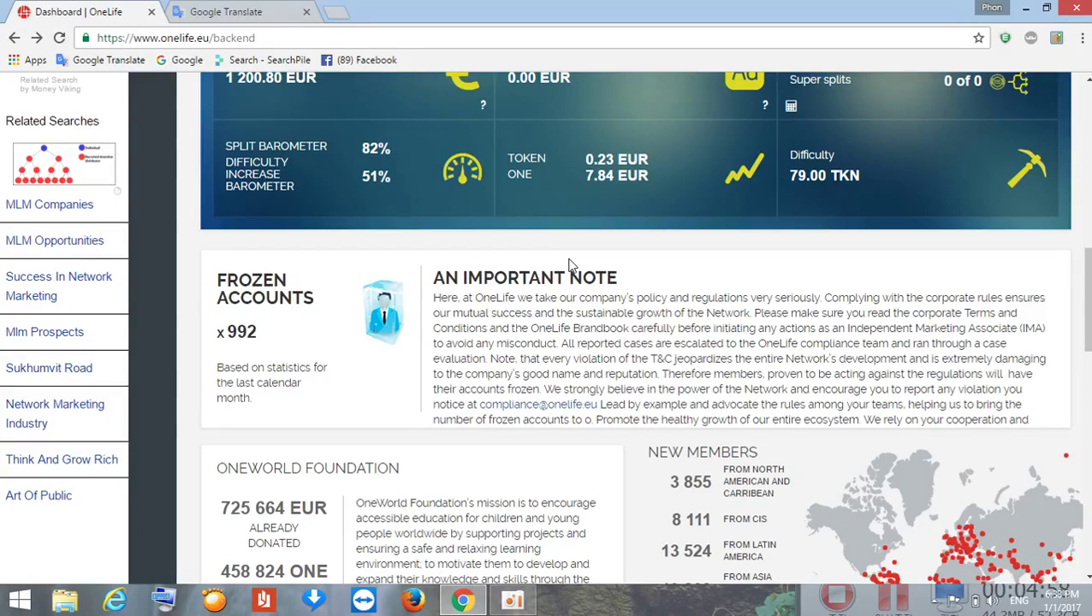
pyautogui.scroll(1, 572, 266)
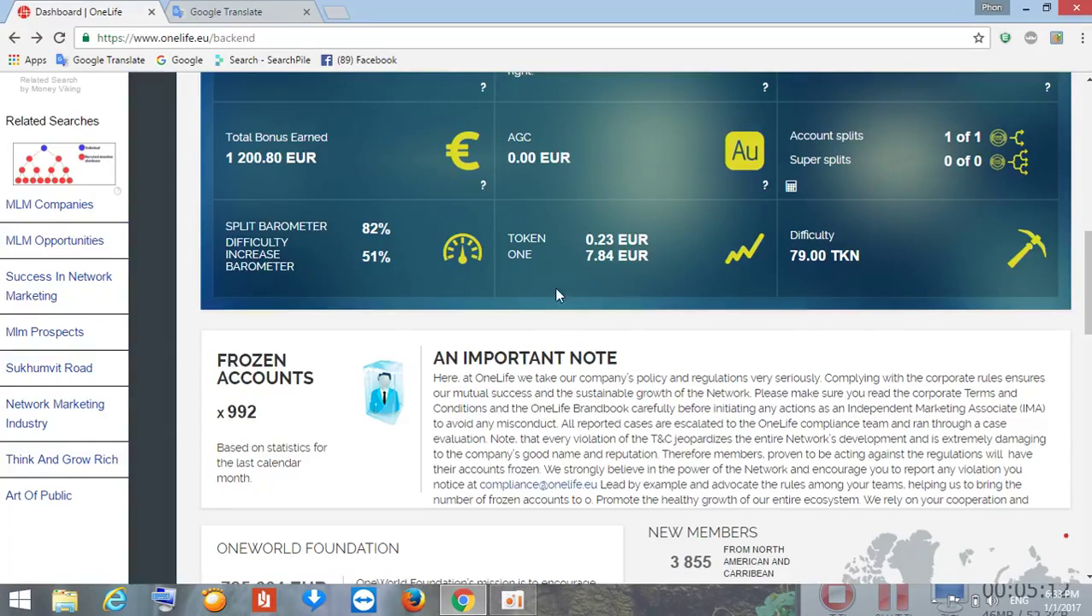
pyautogui.scroll(3, 552, 286)
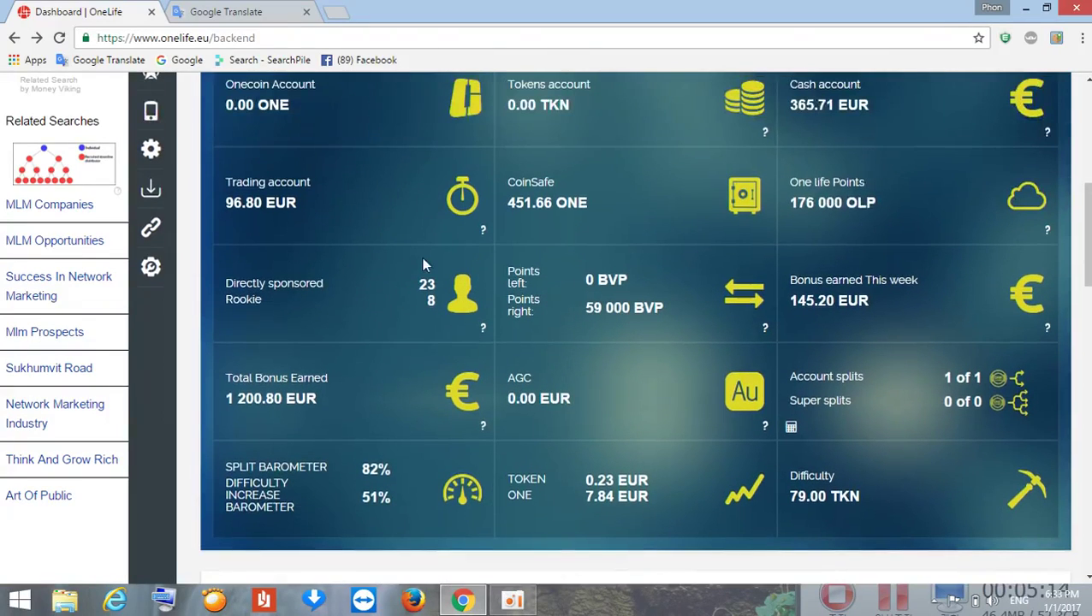
pyautogui.scroll(1, 535, 247)
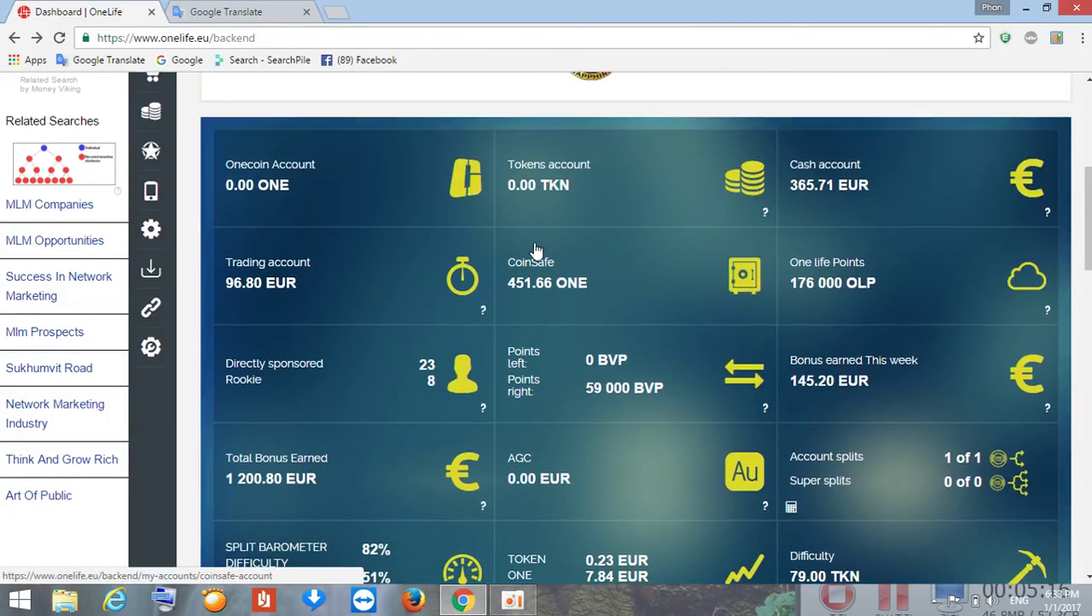
pyautogui.scroll(-1, 534, 249)
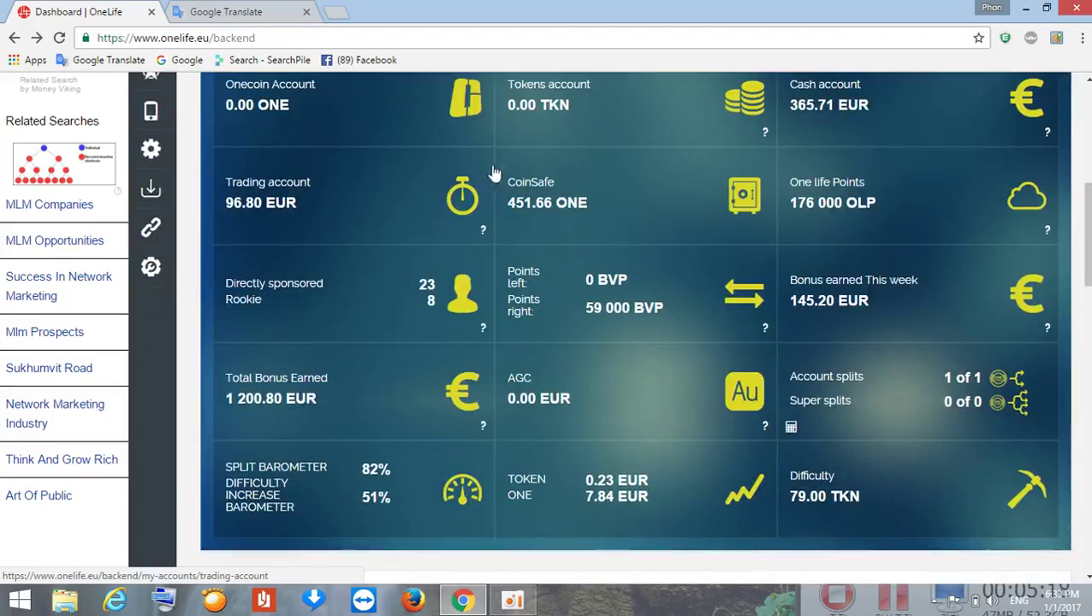
pyautogui.scroll(-3, 488, 188)
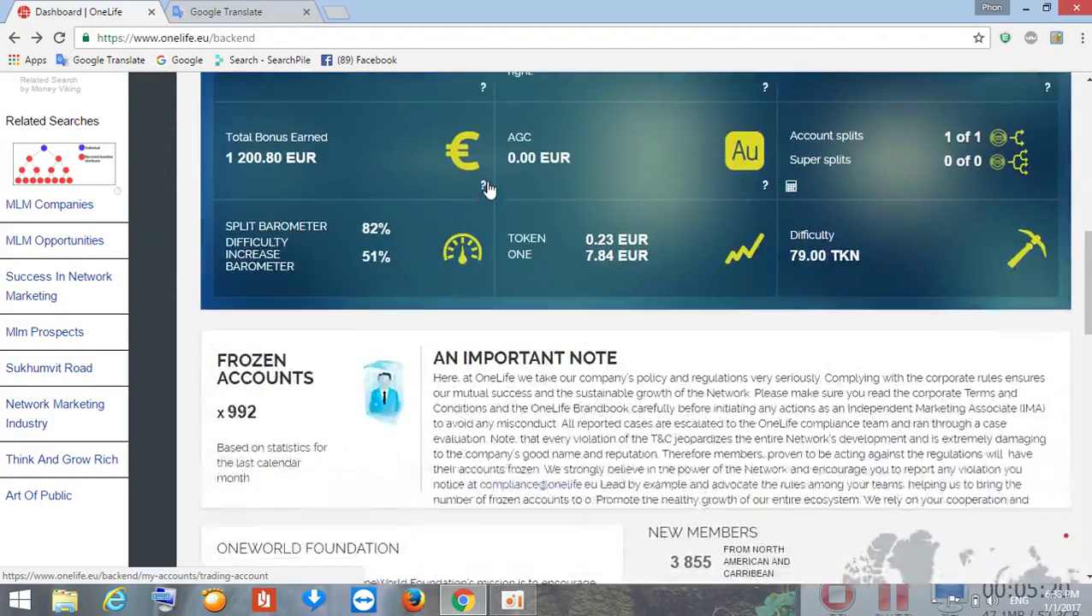
pyautogui.scroll(-6, 488, 188)
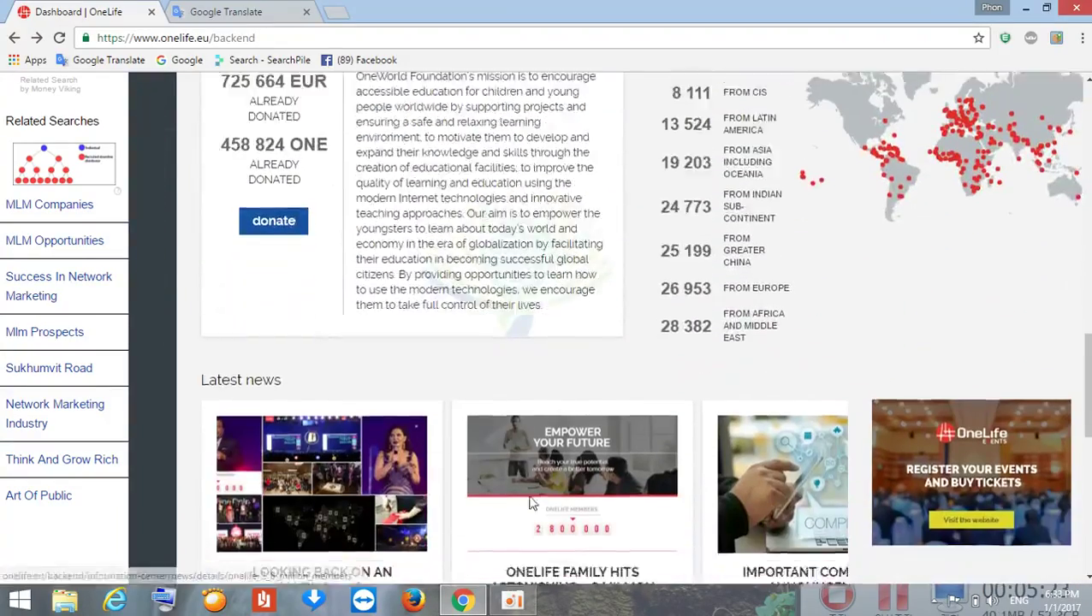
pyautogui.scroll(-5, 531, 503)
pyautogui.click(512, 602)
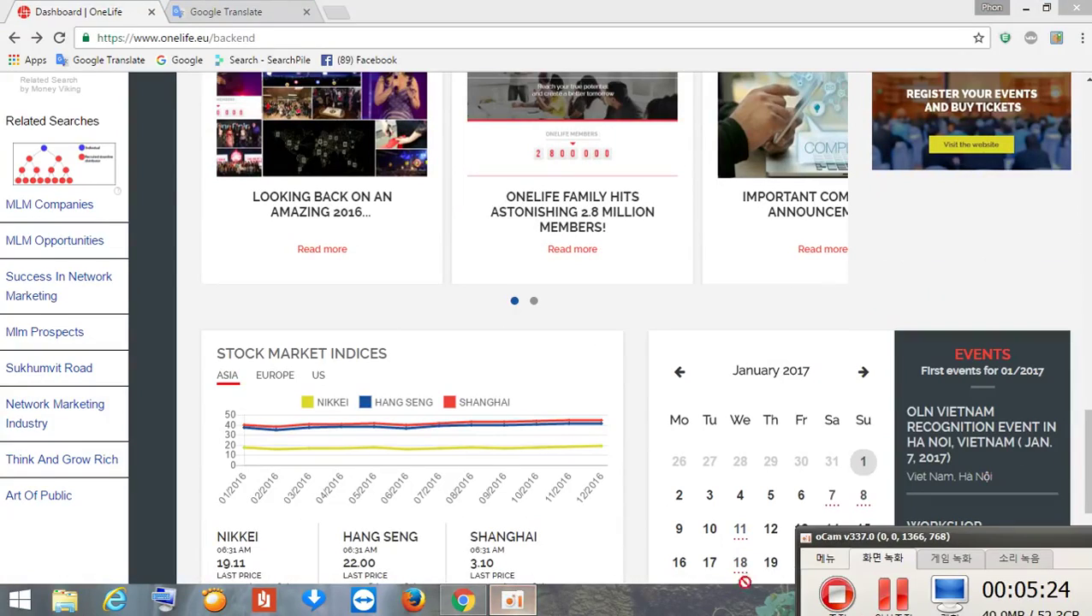